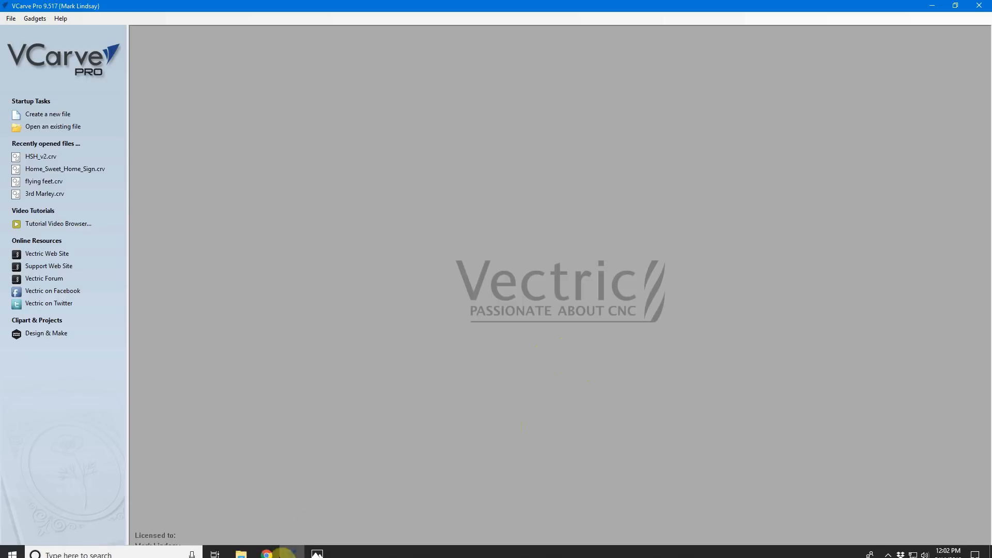
Step: View the sign's preview image in Photos and read the Home Sweet Home Sign project post on the Vectric Labs Blog in Chrome
left_click(317, 549)
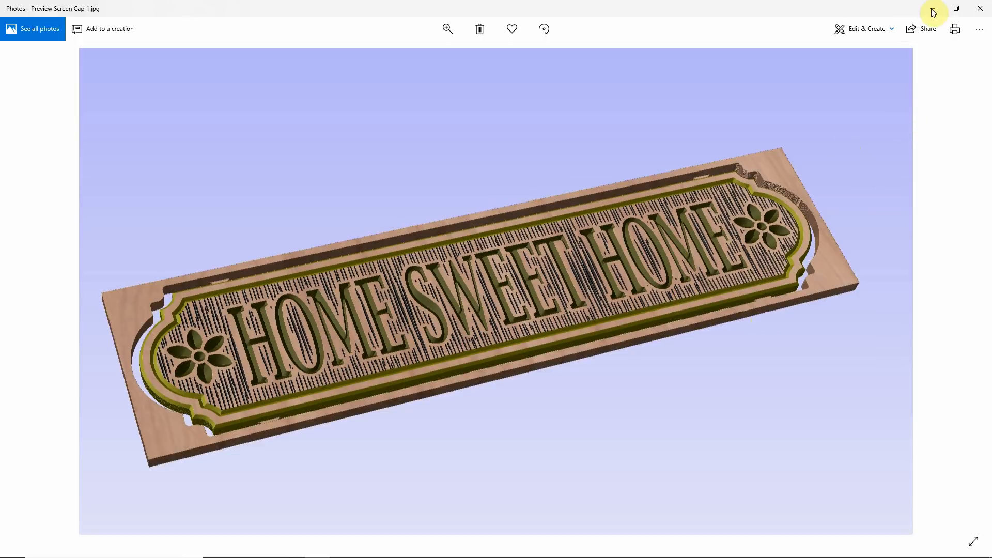
left_click(956, 8)
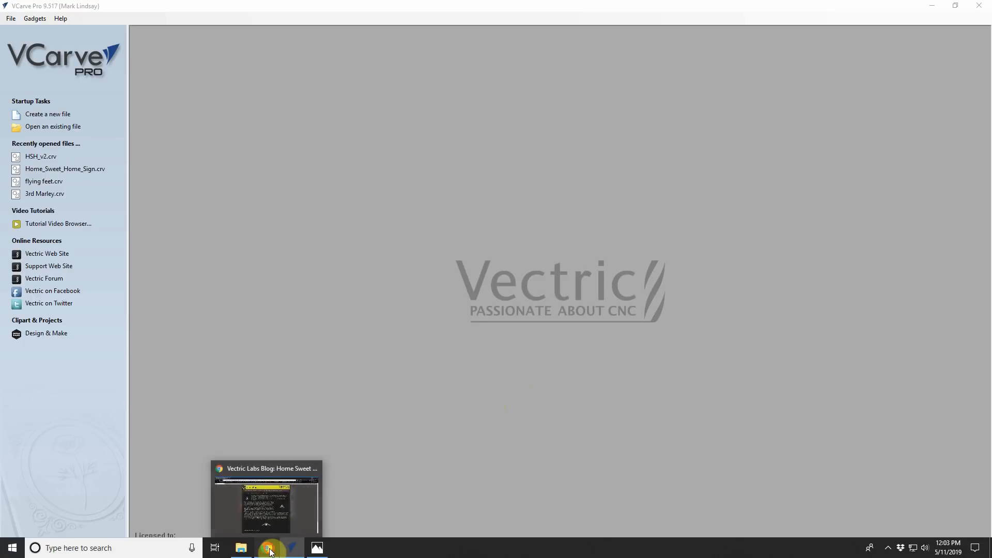
left_click(269, 549)
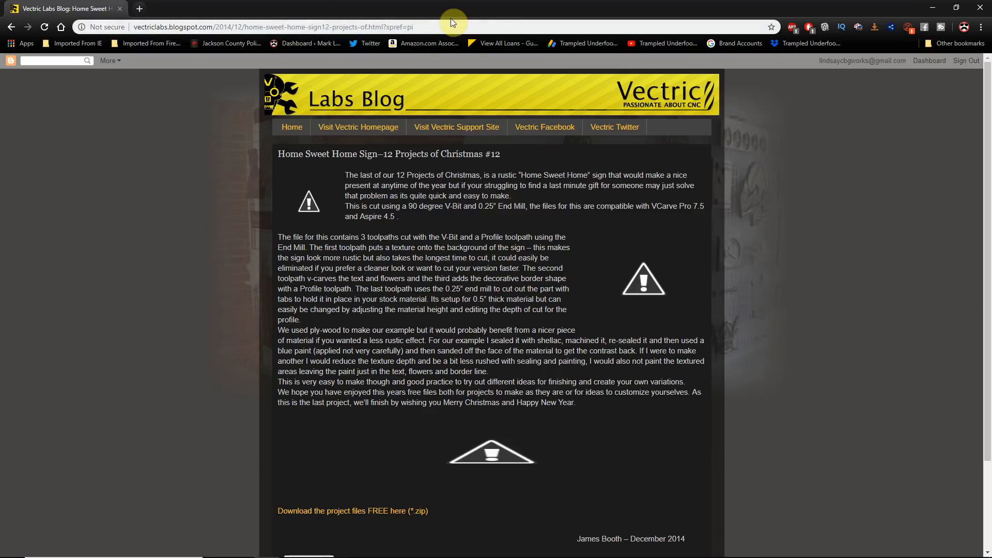
scroll(471, 222, "down", 1)
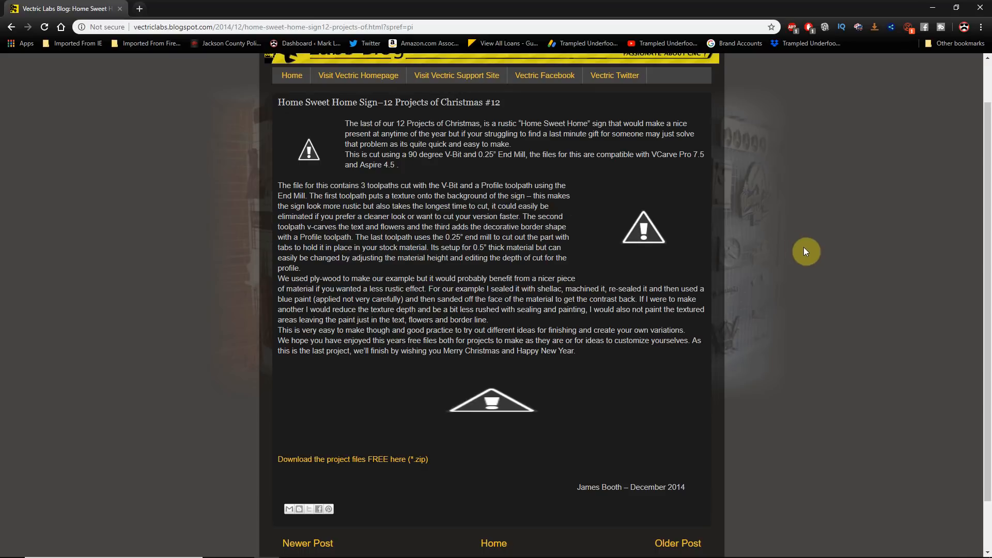
left_click(935, 8)
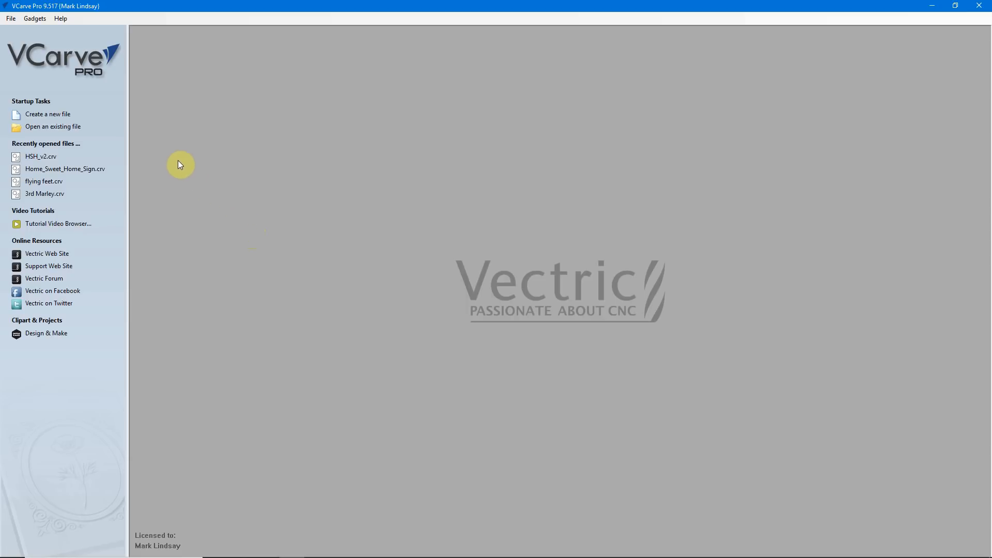
Step: Open HSH_v2.crv and set the job height (Y) to 5.625 inches in the job setup
left_click(47, 160)
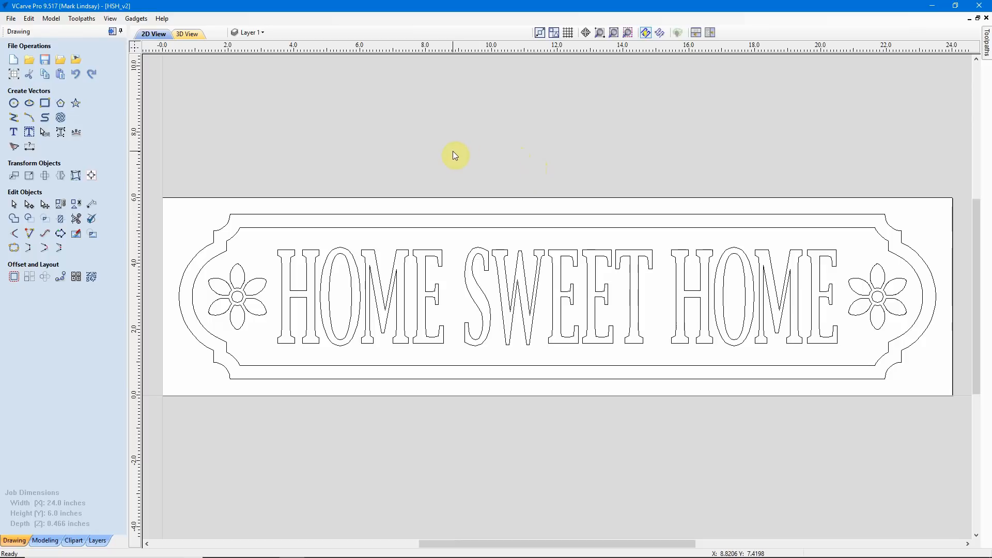
left_click(14, 78)
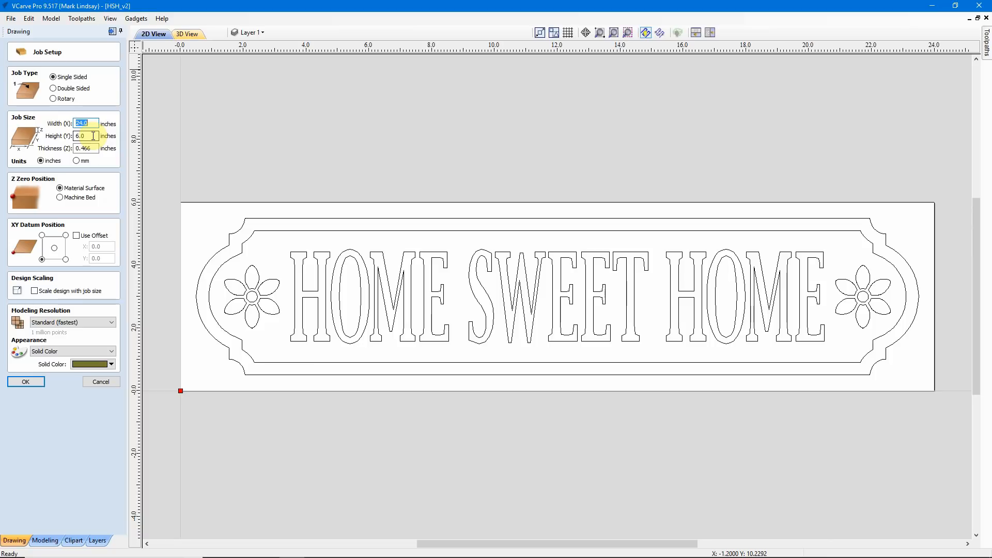
left_click(93, 136)
left_click_drag(93, 136, 69, 148)
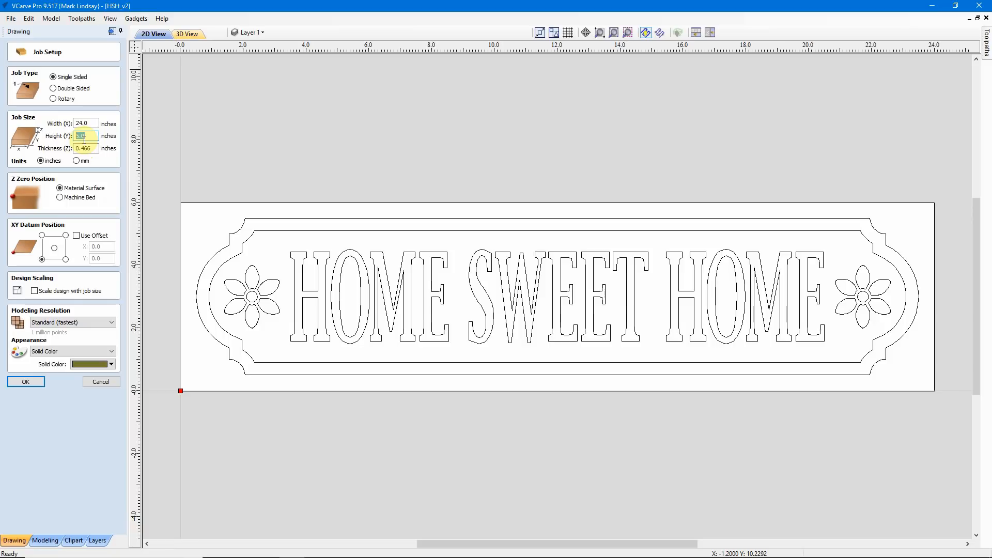
type("5/8")
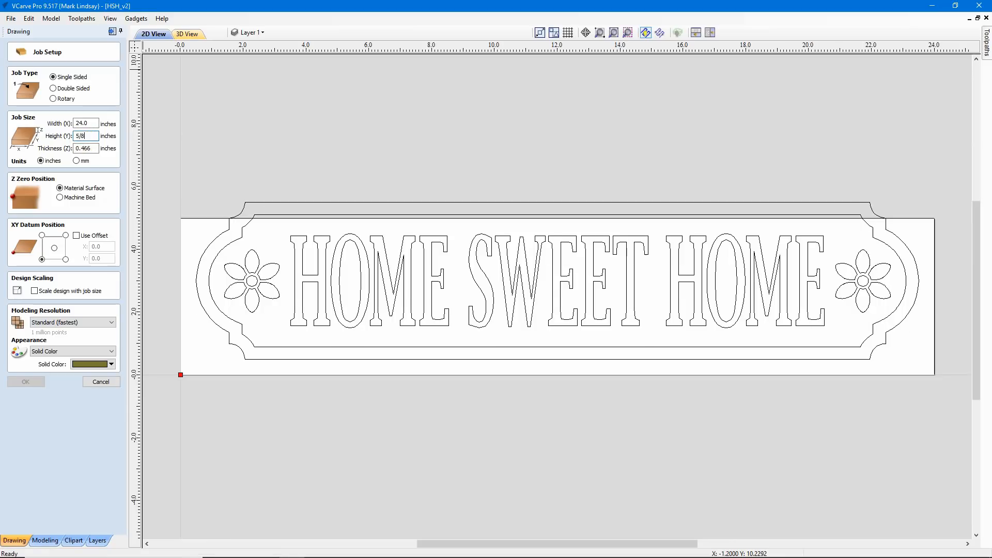
type("=")
key("Tab")
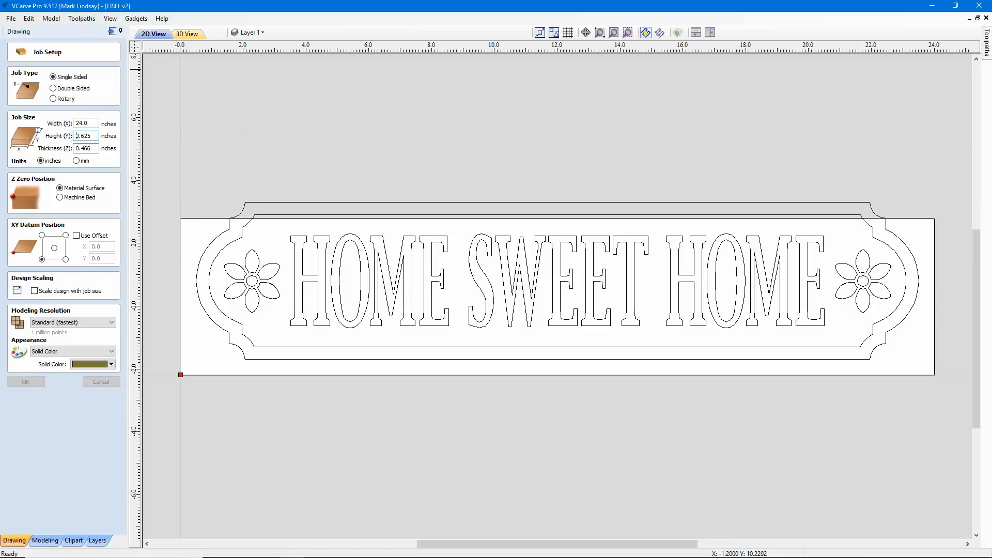
left_click(82, 138)
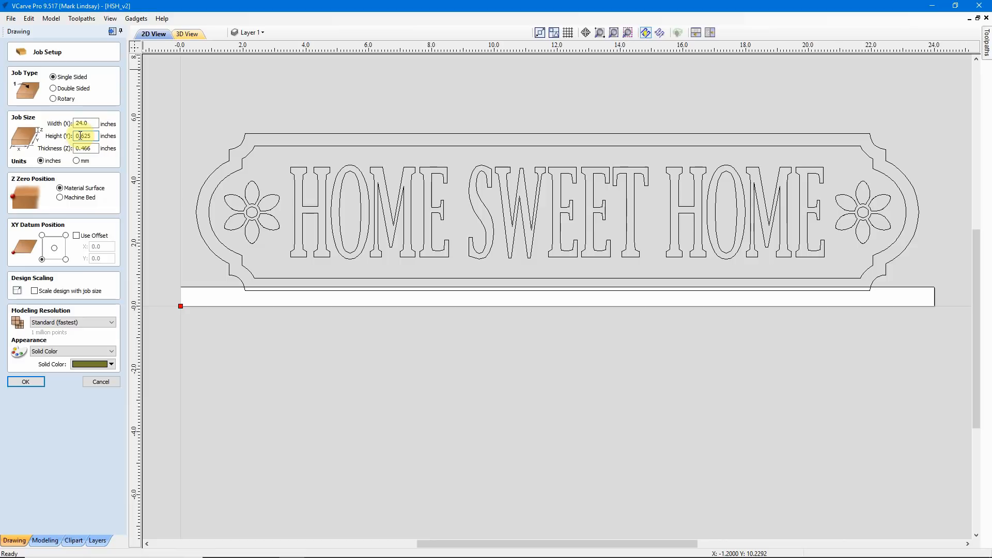
left_click_drag(79, 136, 73, 140)
type("5")
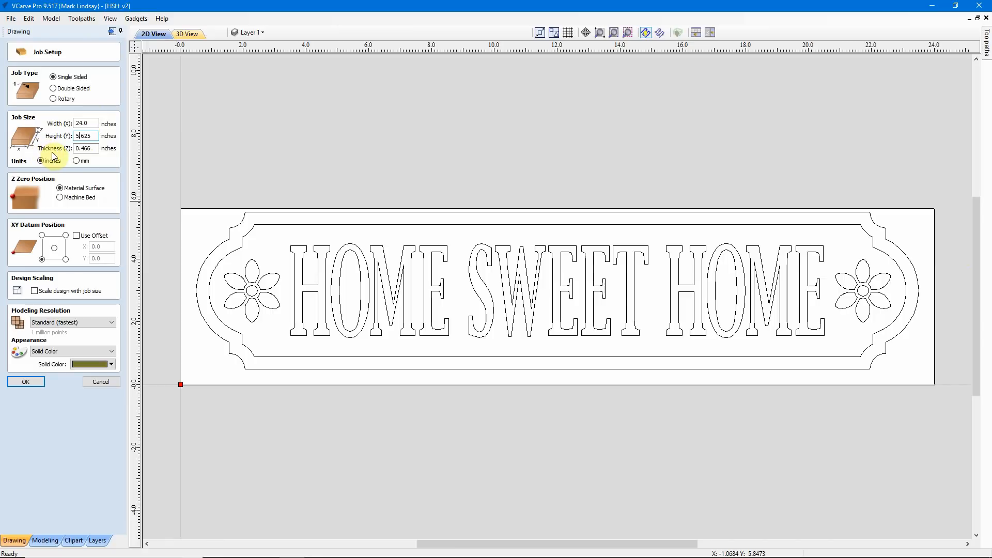
Step: Set the job's material thickness (Z) to 13/16 inch and apply the job setup
double_click(94, 149)
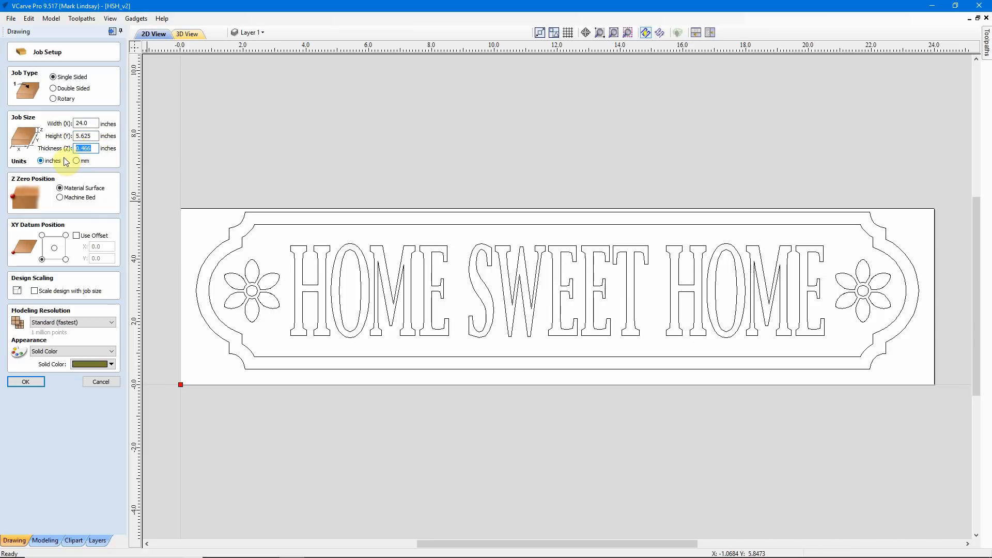
type("13/16")
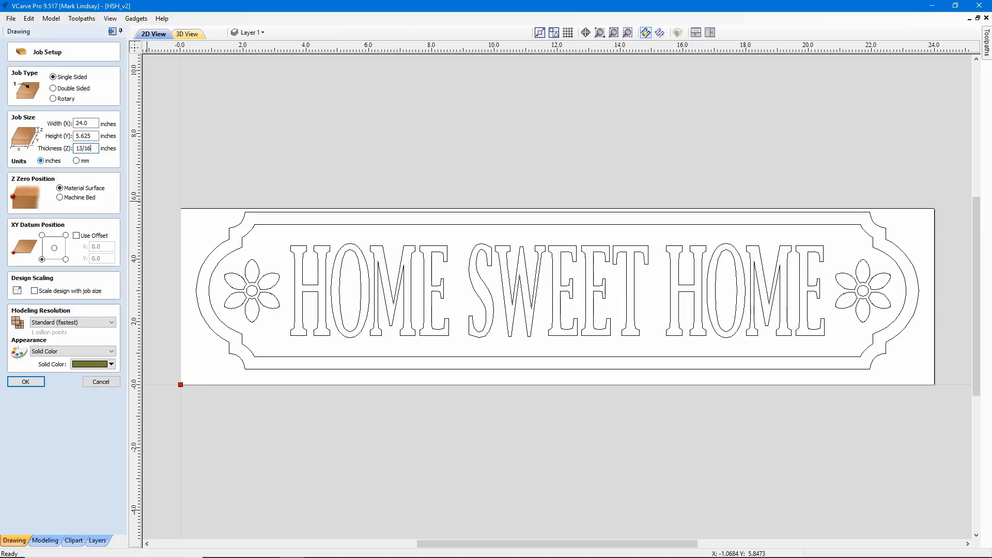
key("equal")
left_click(25, 381)
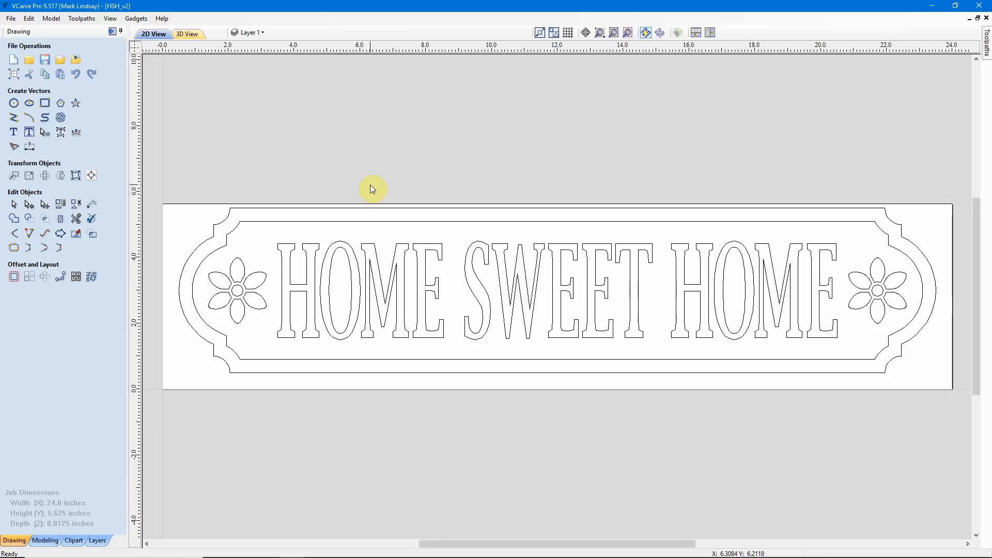
Step: Center all the sign vectors in the material both horizontally and vertically, and save the file
key("ctrl+a")
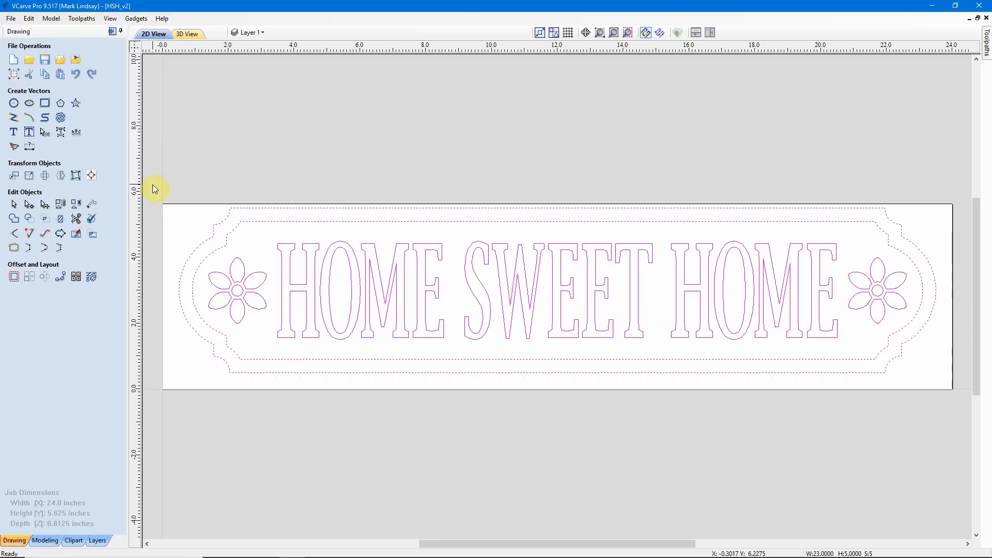
left_click(91, 177)
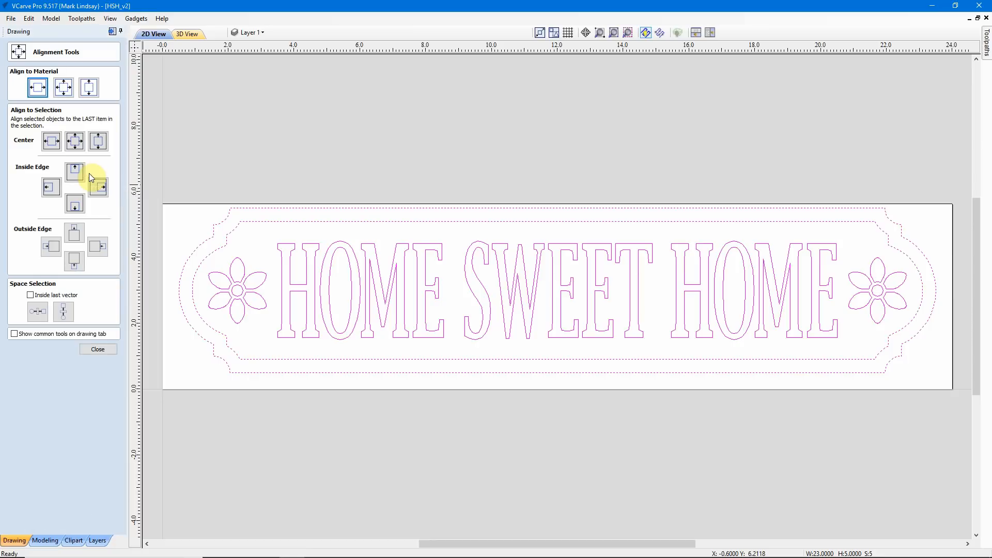
left_click(63, 89)
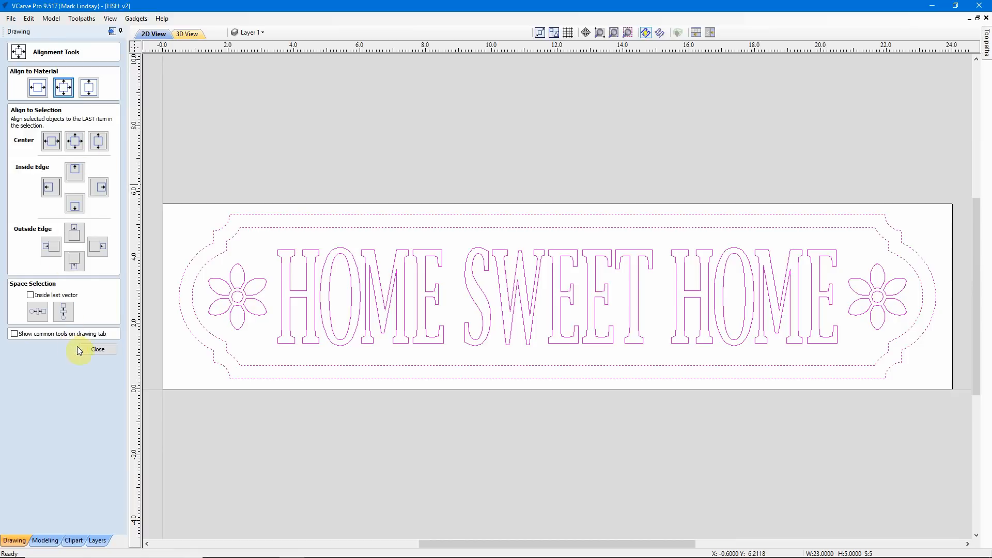
left_click(99, 349)
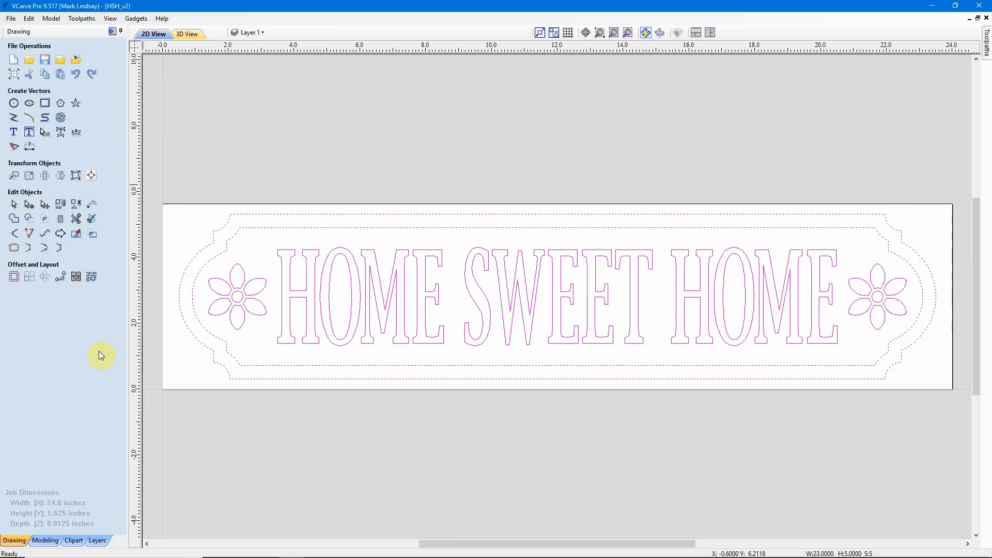
left_click(420, 137)
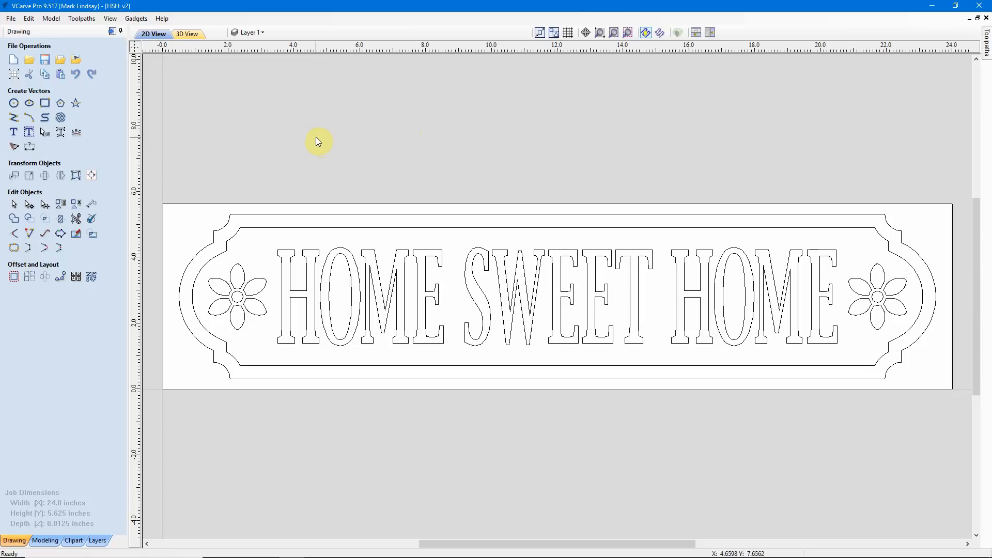
left_click(9, 20)
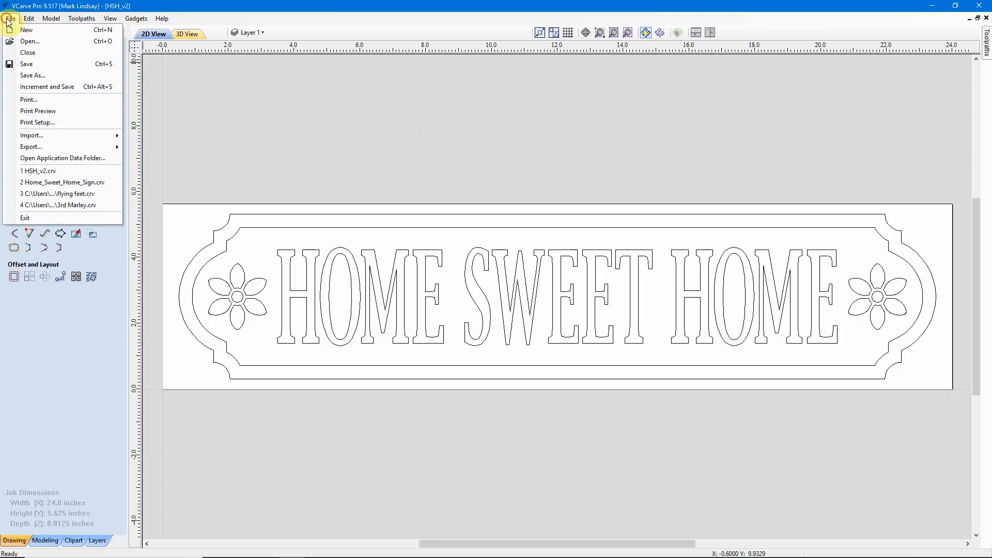
left_click(28, 65)
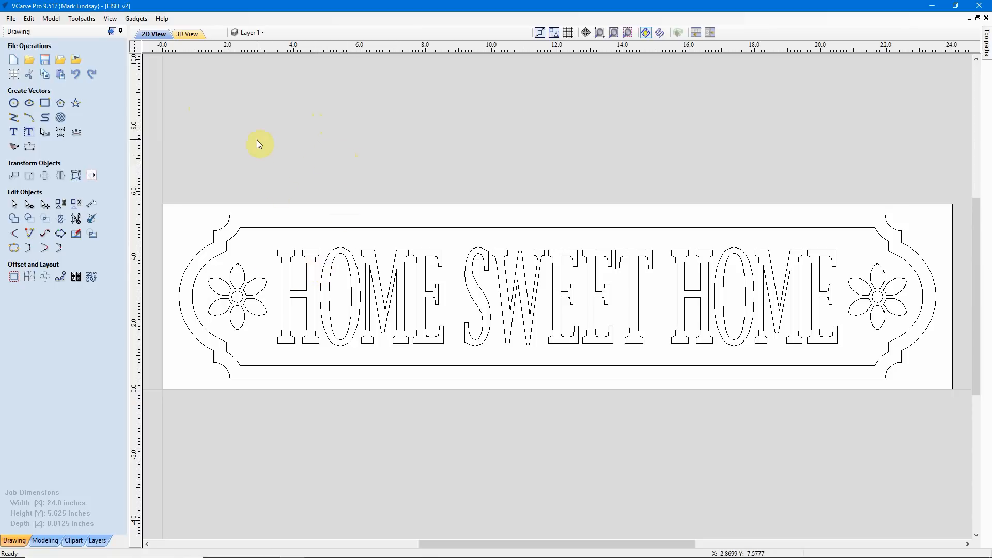
Step: Switch to the toolpath commands and inspect the Texture 1 and V-Carve 1 toolpaths over the lettering, hiding both when done
left_click(112, 33)
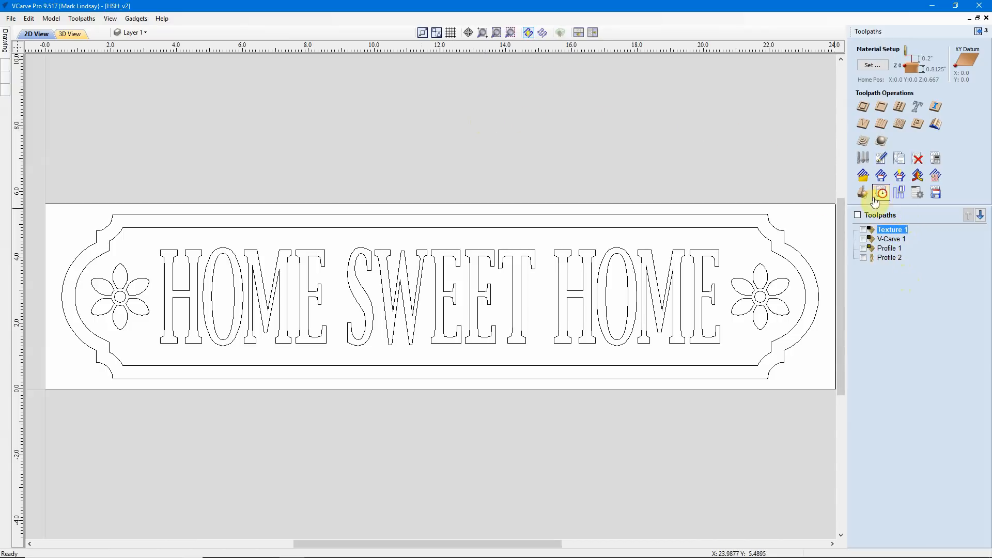
mouse_move(886, 230)
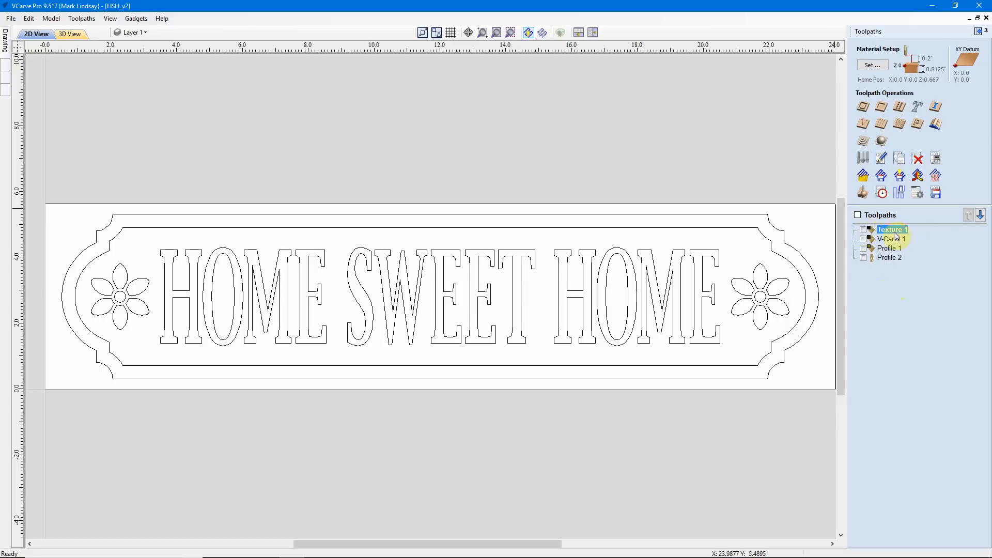
left_click(863, 230)
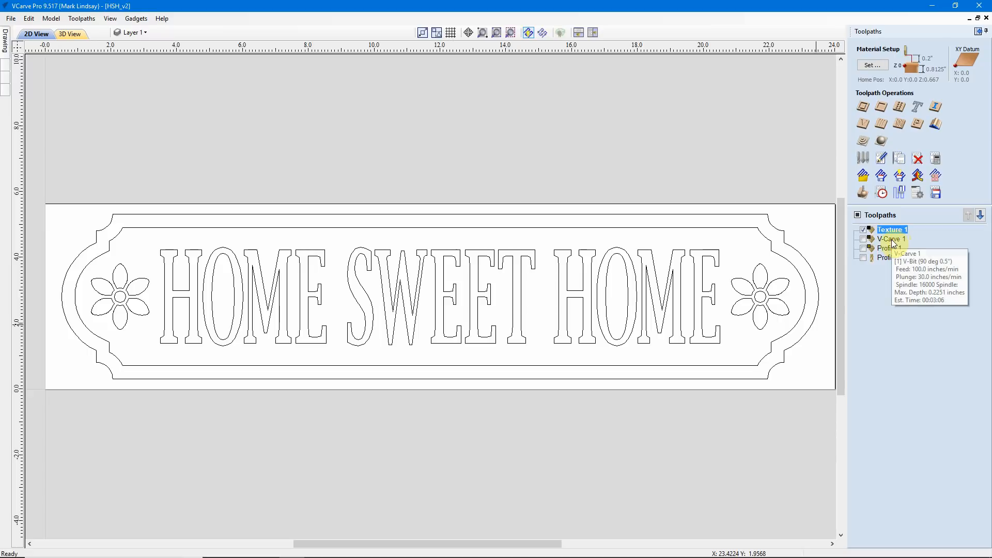
left_click(863, 239)
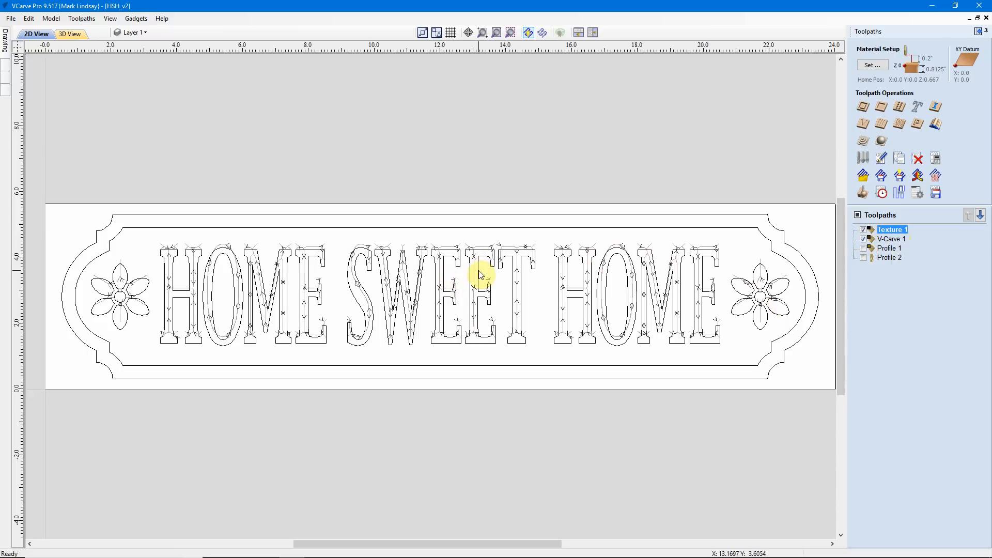
scroll(364, 256, "up", 1)
scroll(367, 255, "up", 3)
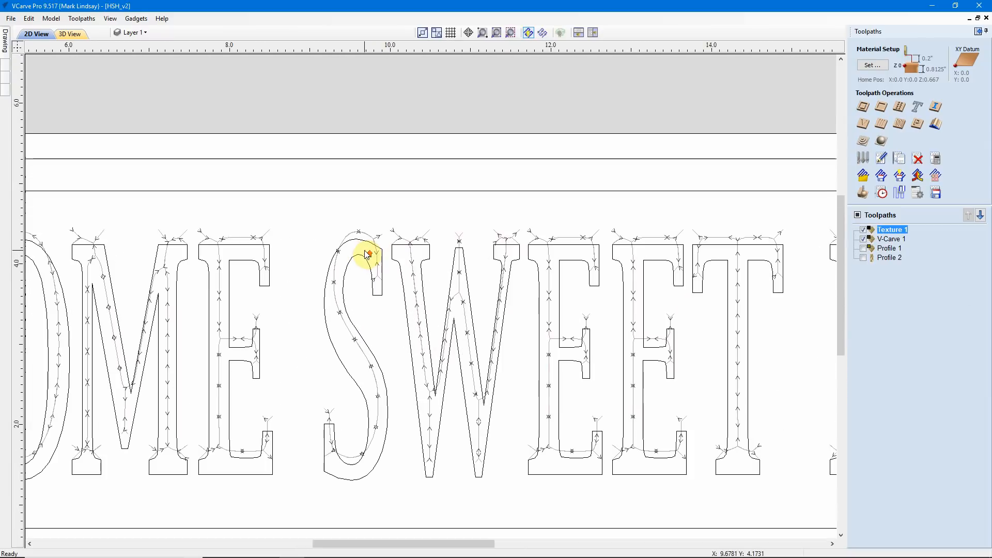
scroll(370, 257, "up", 2)
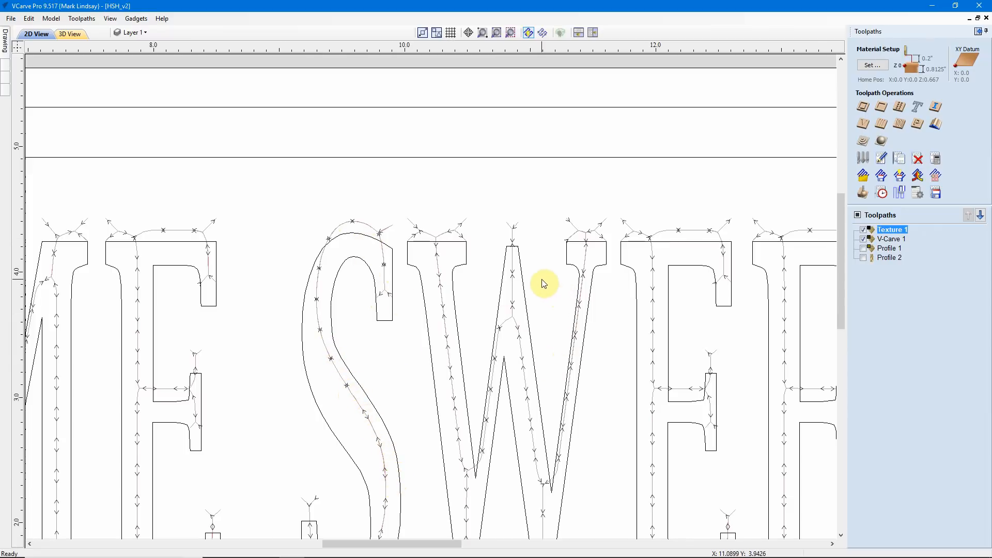
scroll(549, 251, "down", 3)
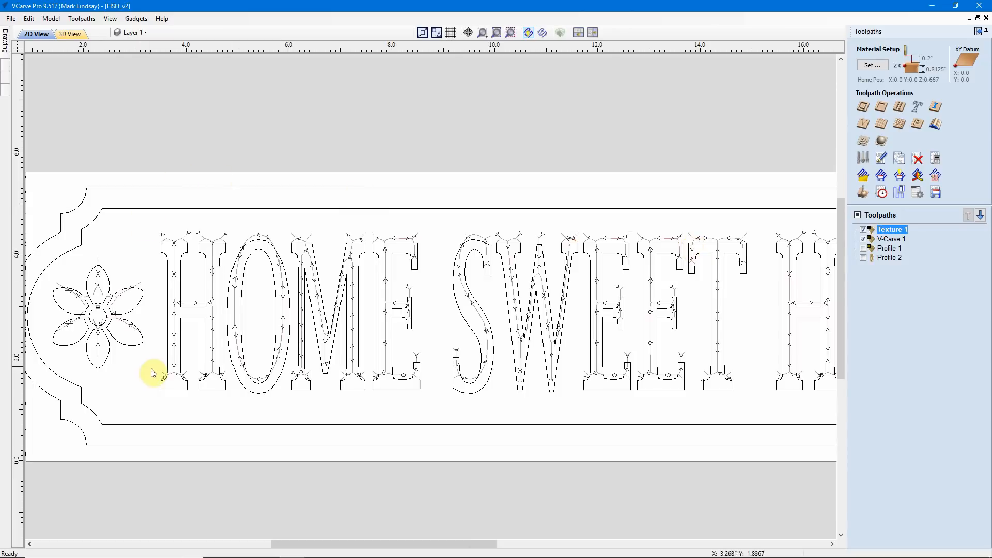
left_click(863, 248)
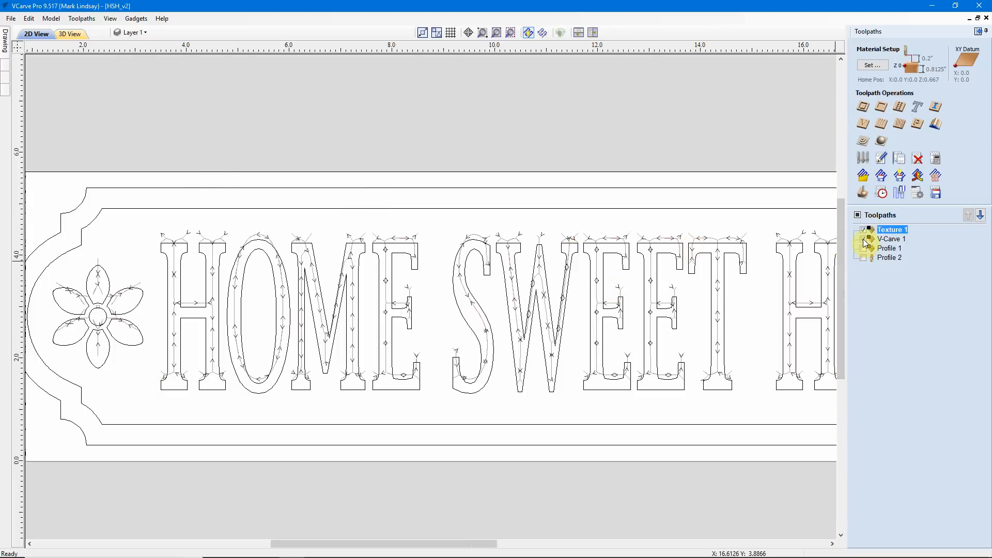
left_click(863, 238)
left_click(863, 230)
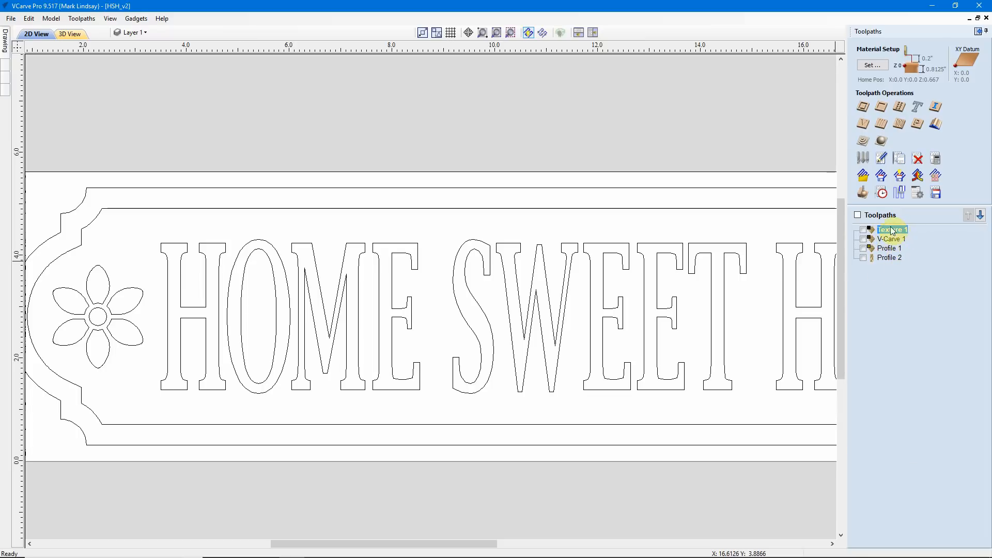
Step: Open the Profile 2 toolpath for editing and set its cut depth to z+.005, giving 0.8175 inches
mouse_move(891, 232)
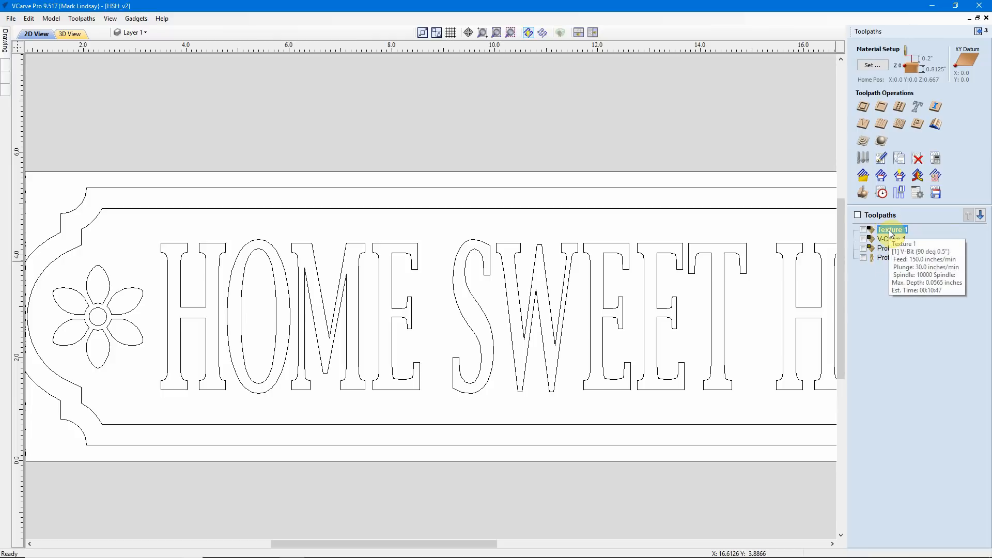
mouse_move(888, 262)
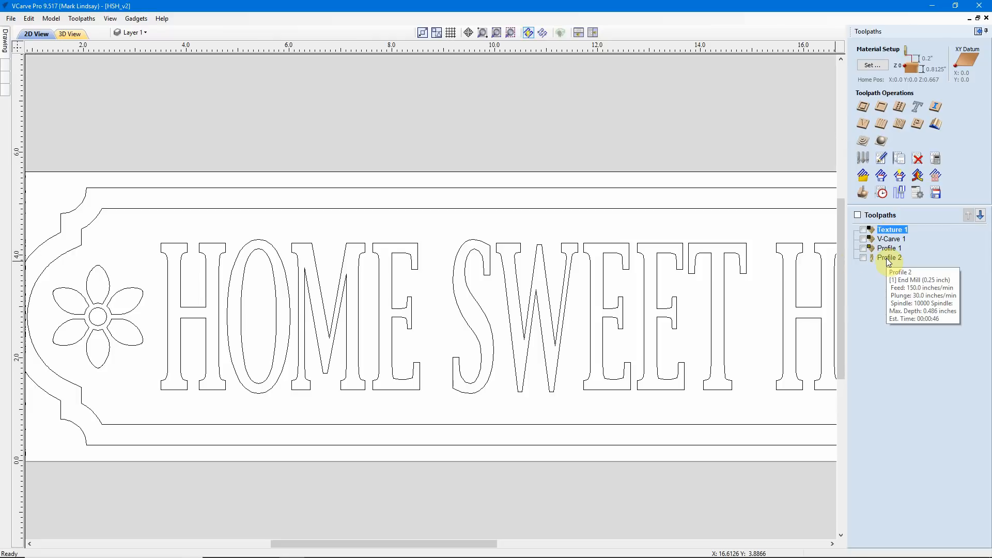
left_click(864, 258)
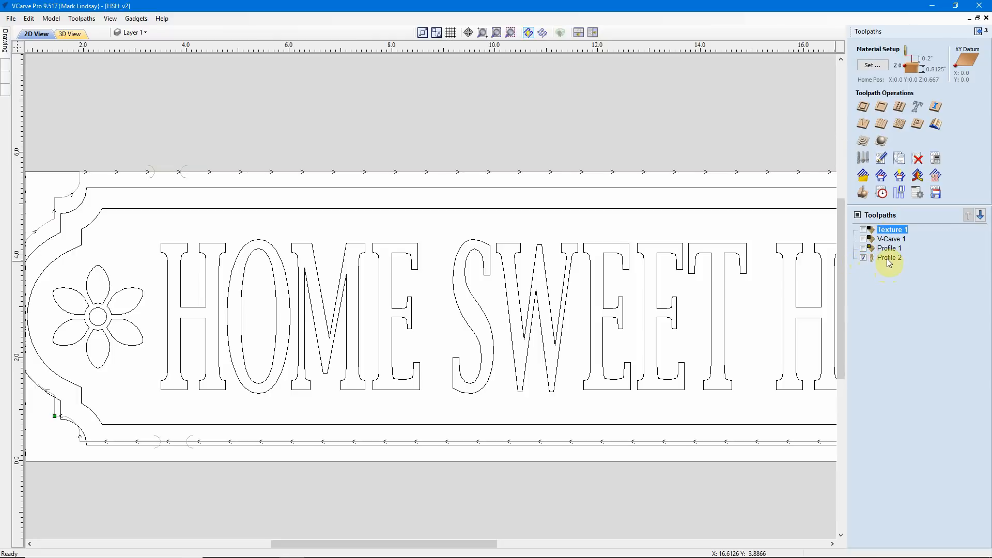
mouse_move(889, 262)
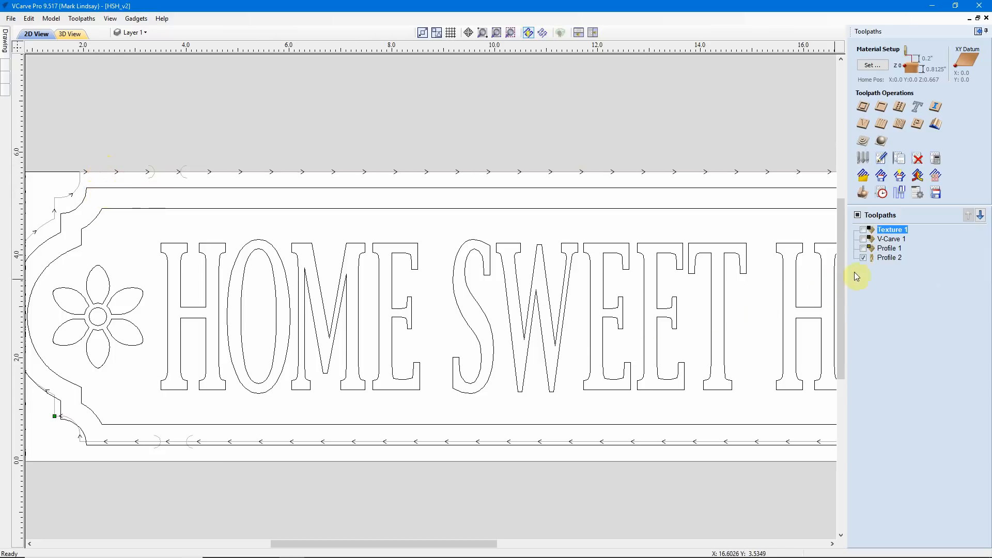
double_click(884, 258)
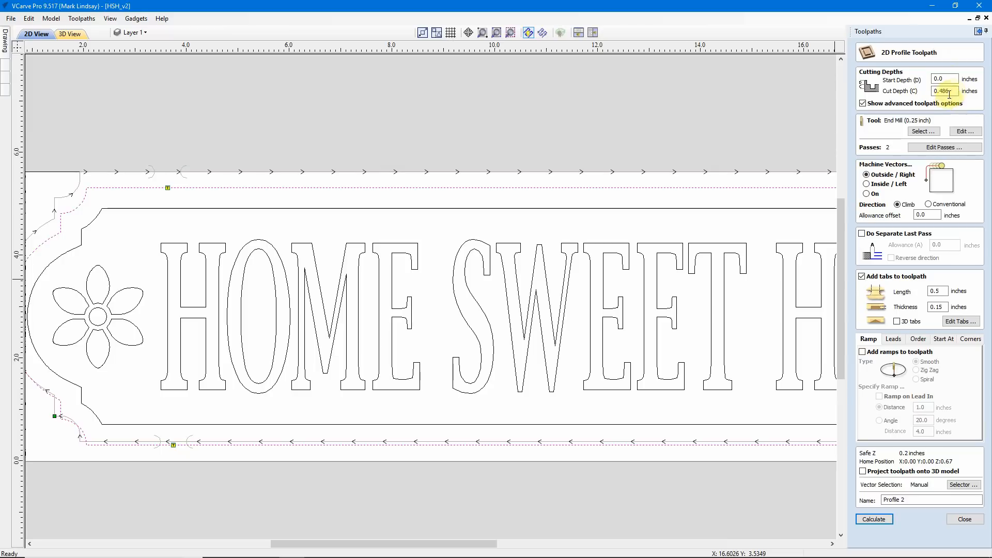
left_click_drag(955, 90, 928, 92)
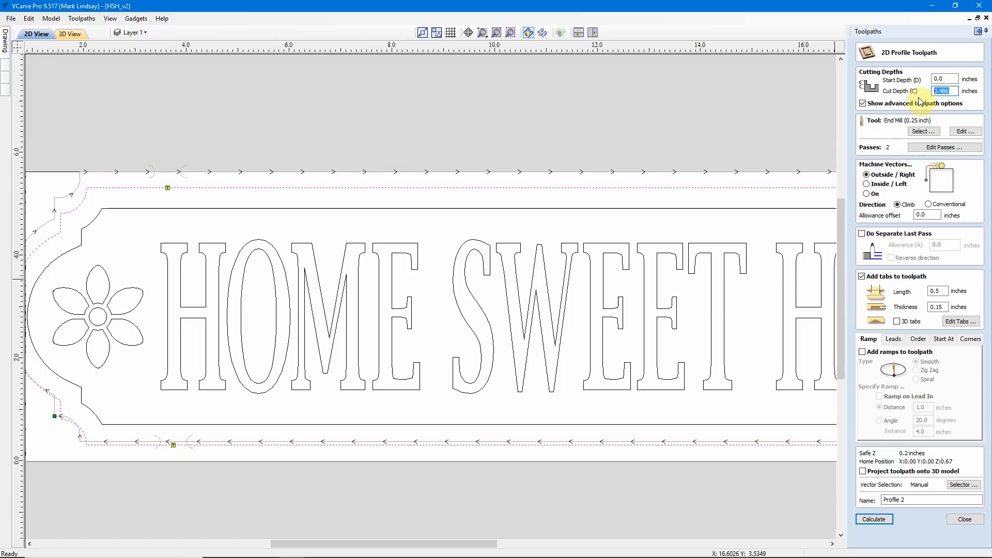
type("2")
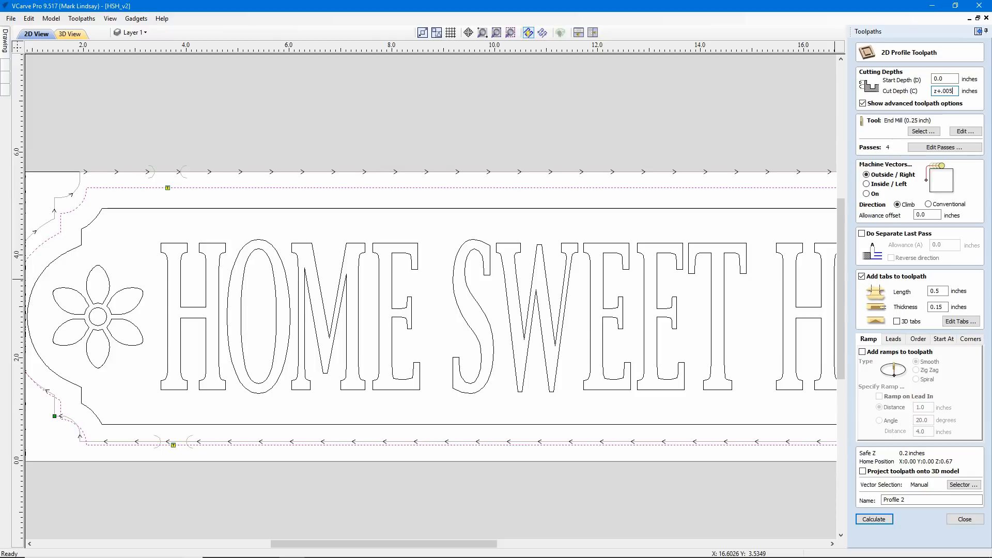
key("equal")
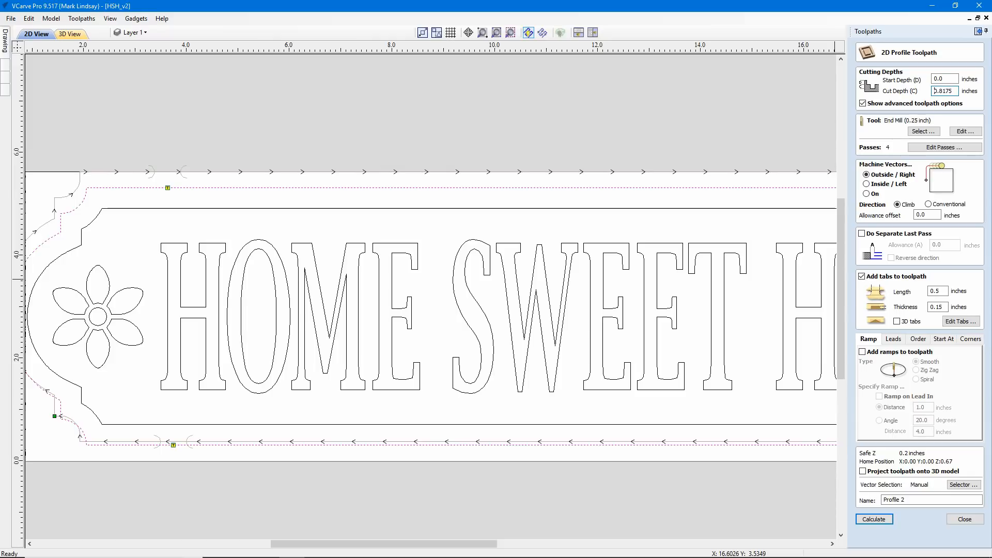
Step: Assign the End Mill (0.25 inch) from the tool database's imperial end mills to the Profile 2 toolpath
left_click(927, 133)
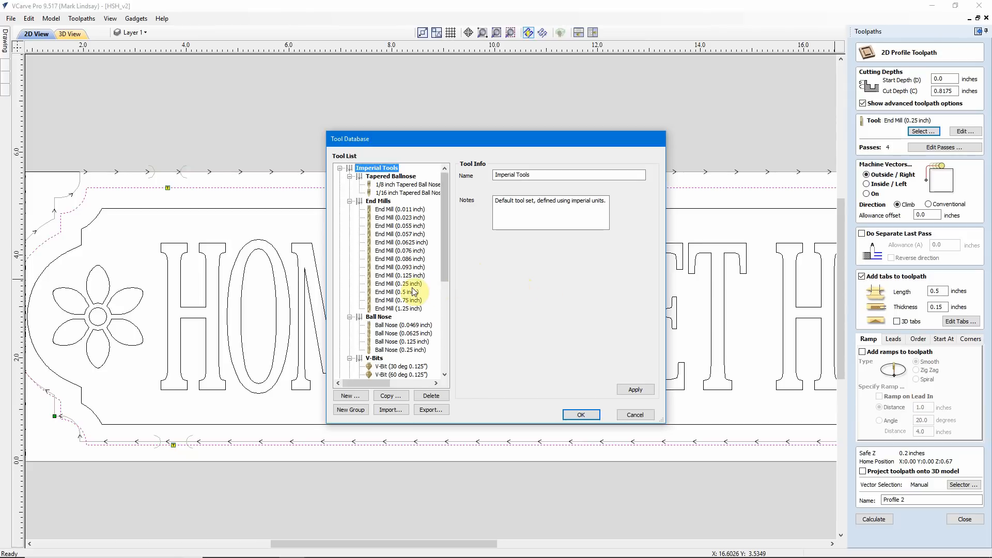
left_click(405, 285)
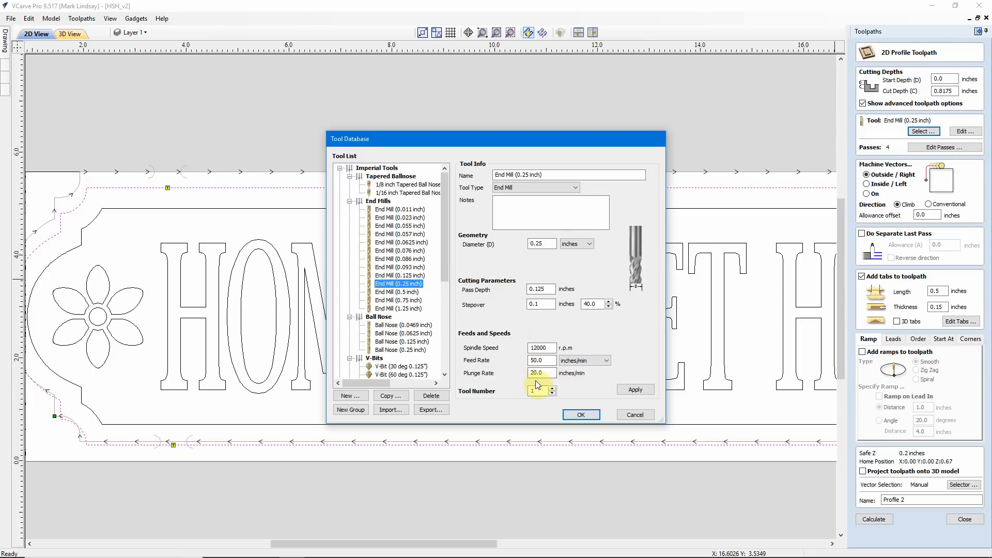
left_click(590, 415)
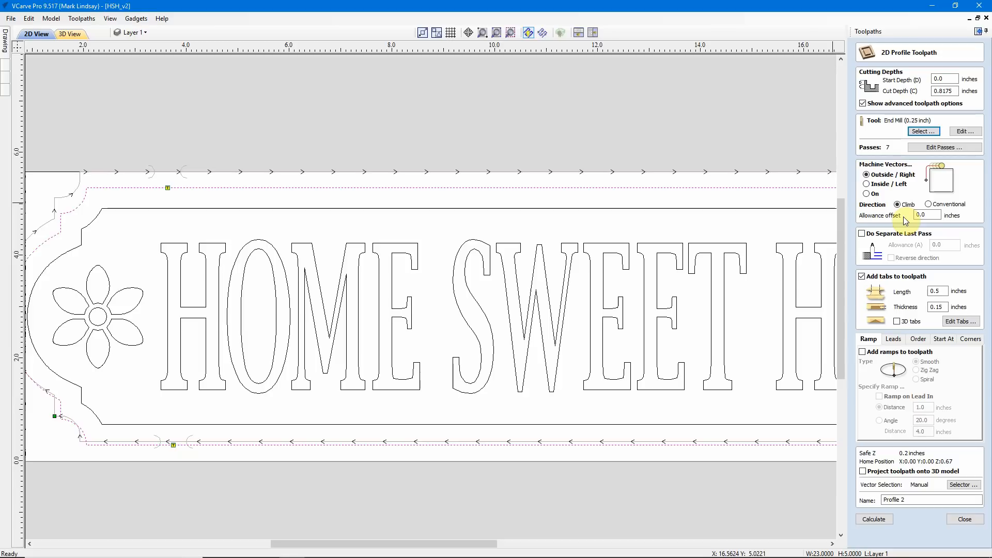
Step: Enable a separate last pass with a 0.01 inch allowance and turn on 3D tabs for the cutout profile
left_click(862, 234)
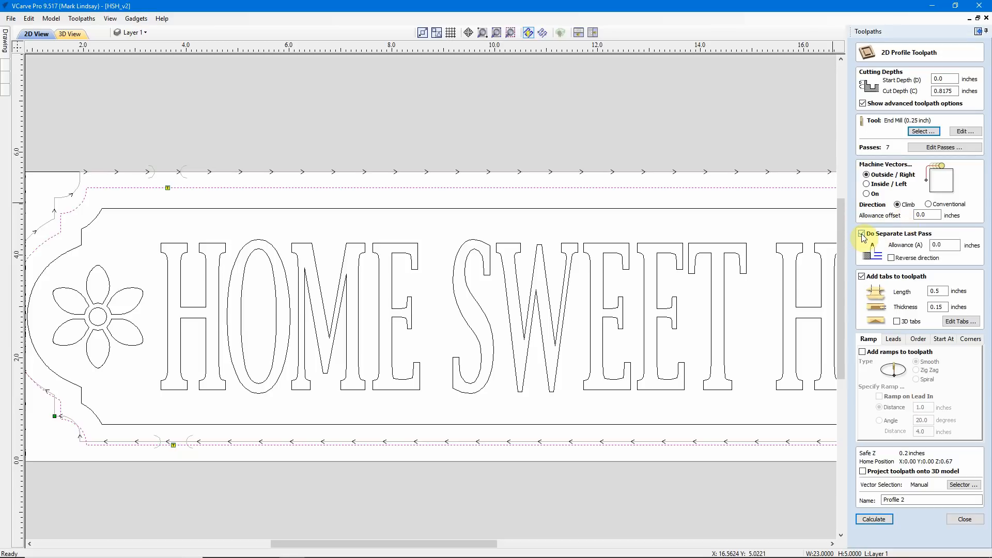
left_click(943, 245)
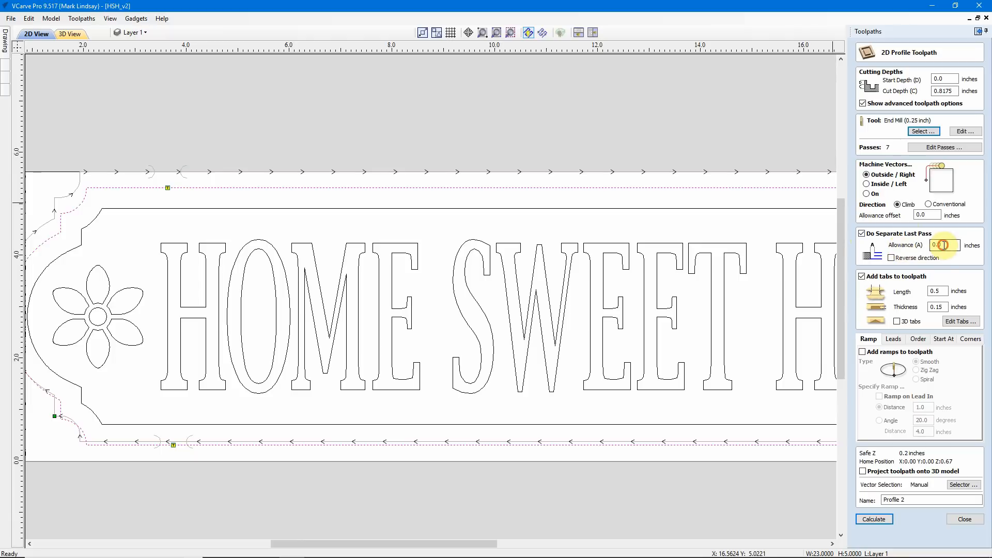
type("1")
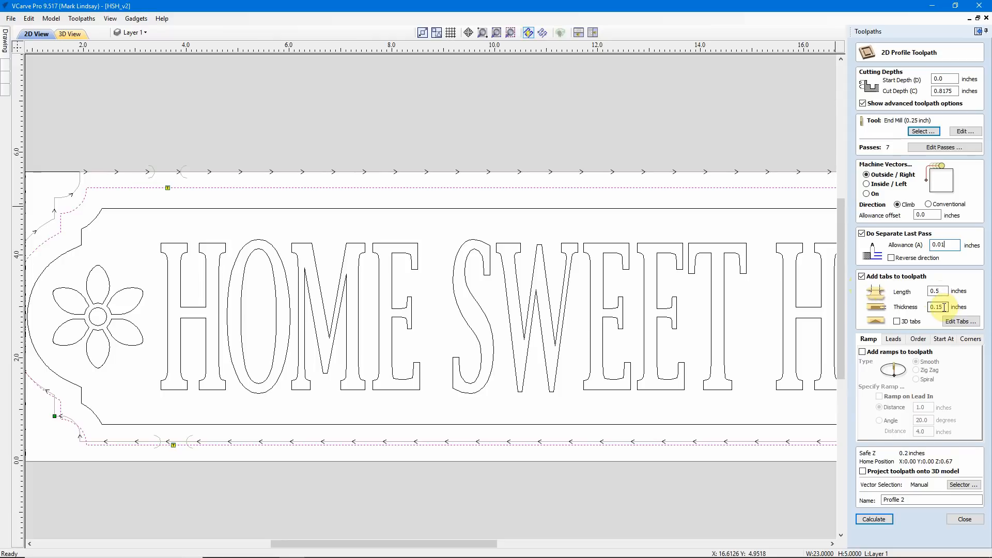
left_click(897, 321)
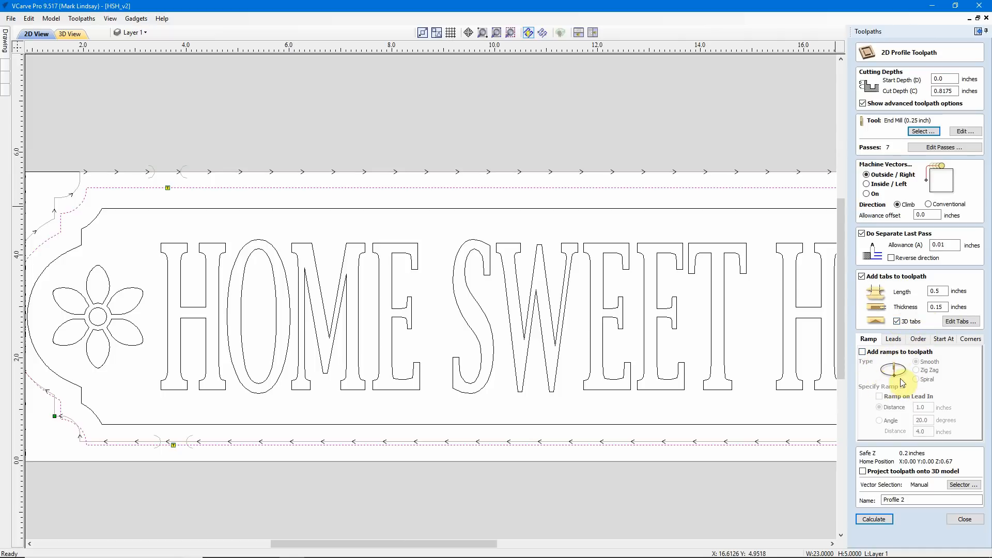
left_click(970, 340)
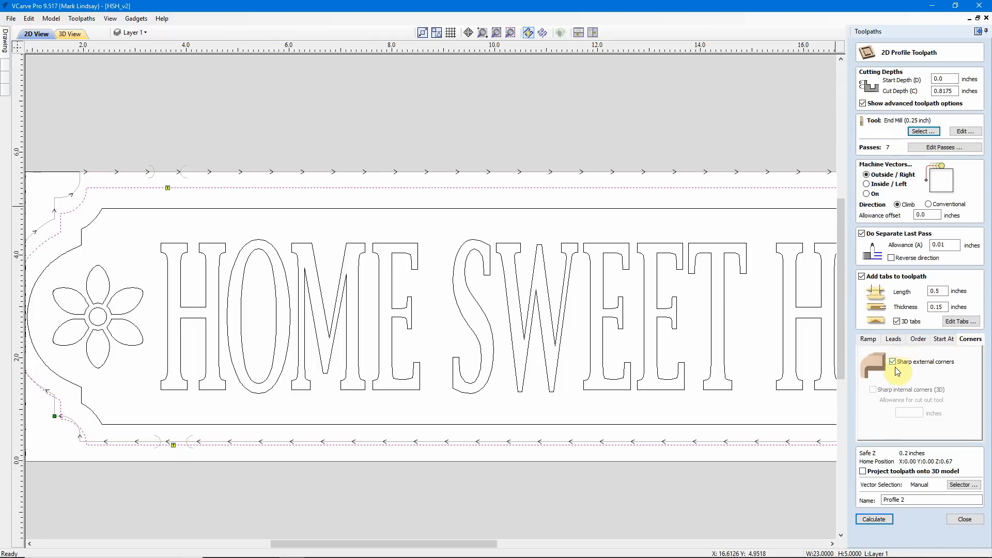
left_click(869, 340)
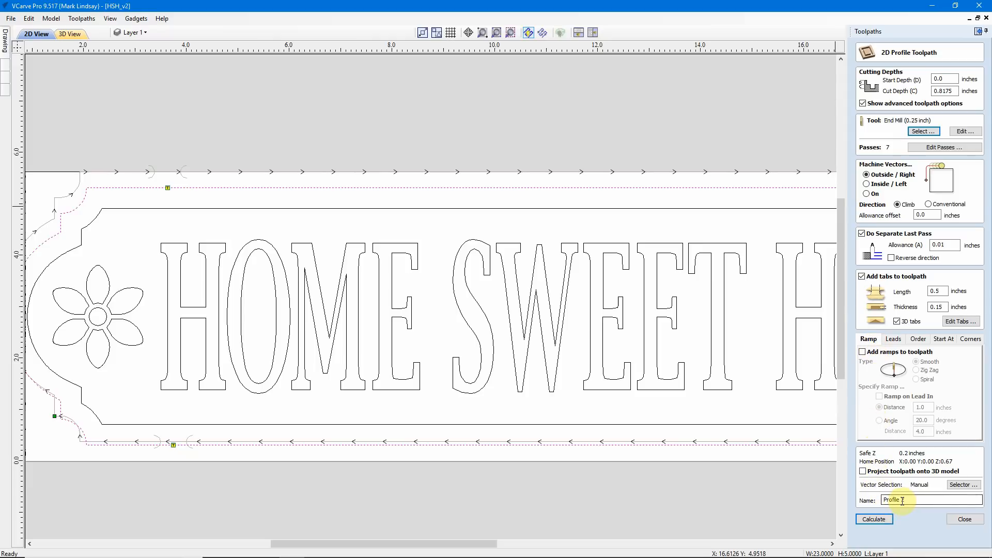
Step: Rename the toolpath Profile Cutout, calculate it accepting the cut through the material, and hide it after closing the preview
left_click_drag(903, 501, 913, 500)
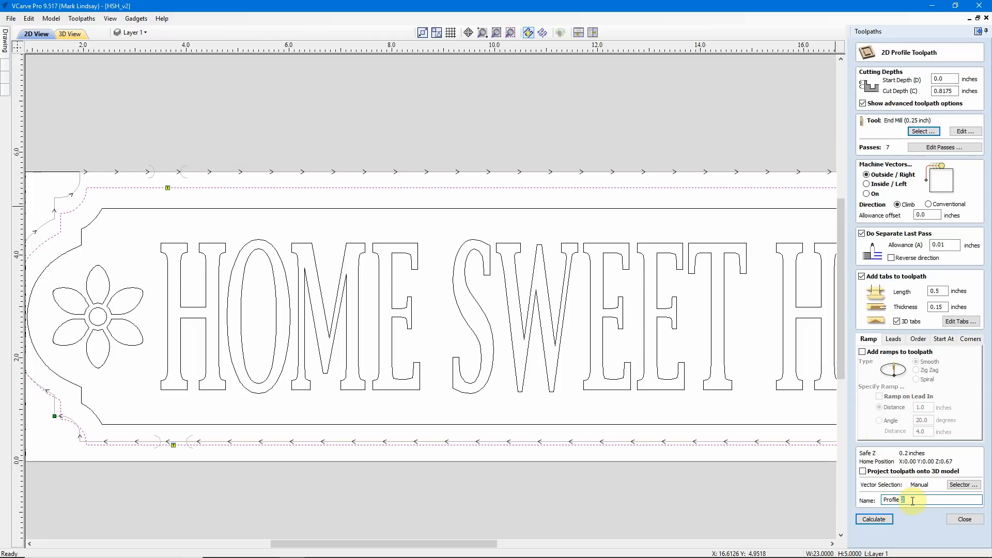
type("Cutout")
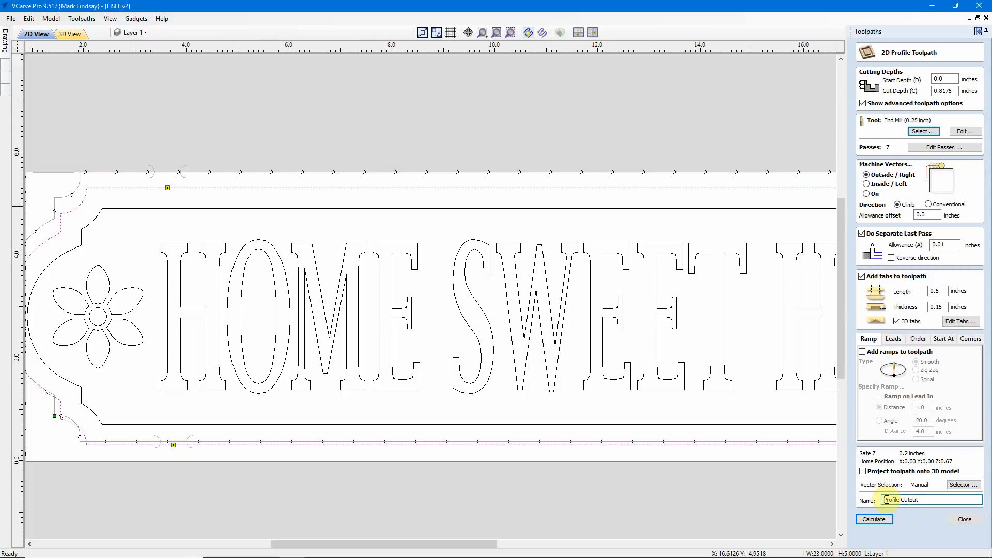
left_click(873, 519)
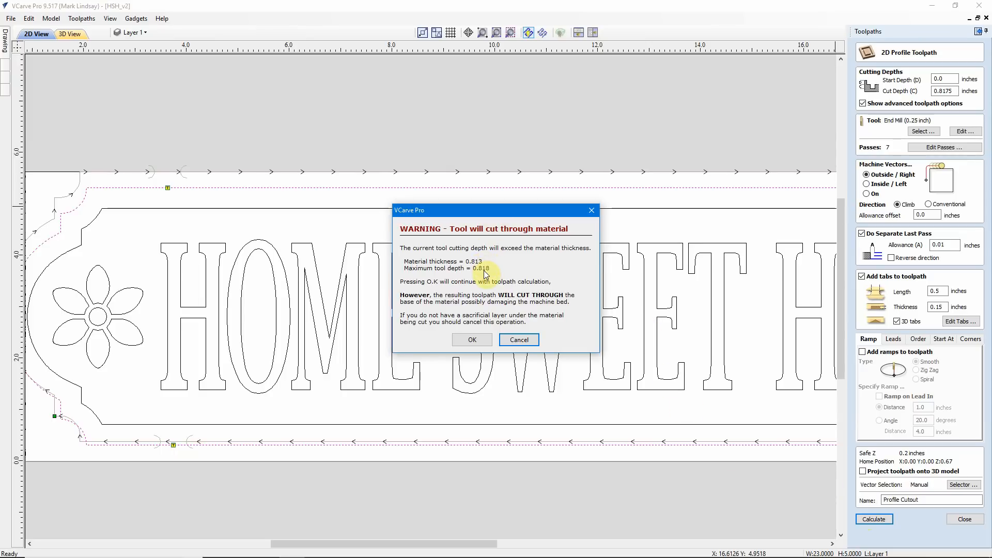
left_click(472, 340)
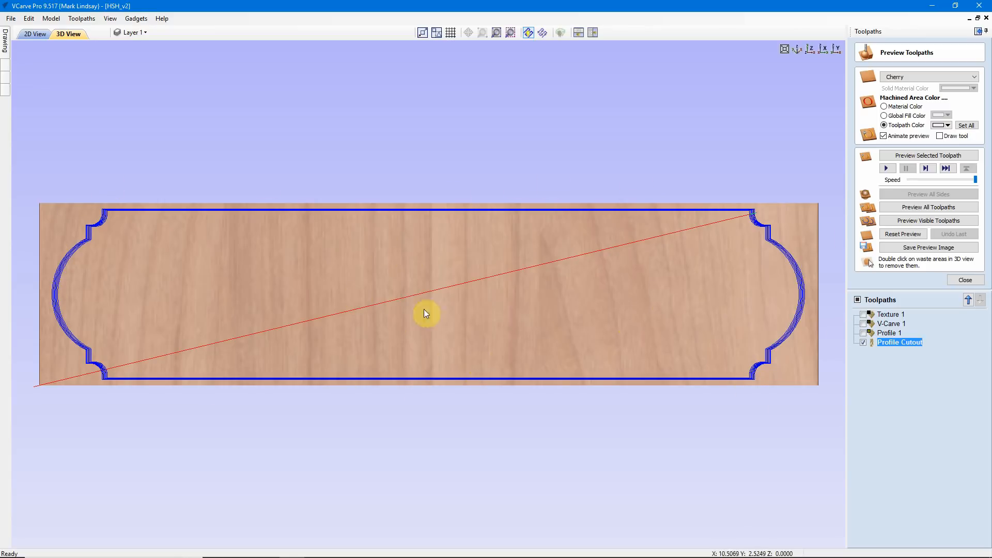
left_click(964, 281)
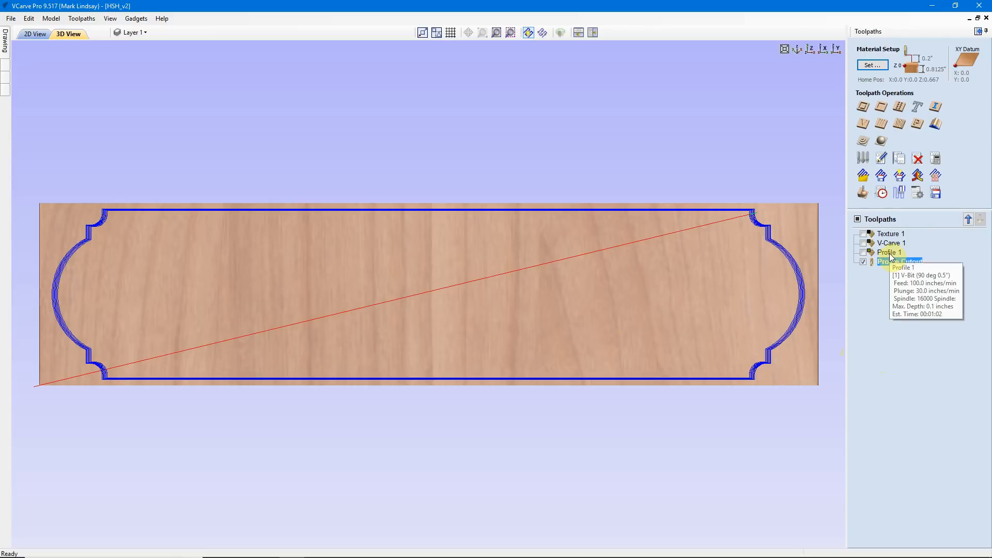
left_click(864, 263)
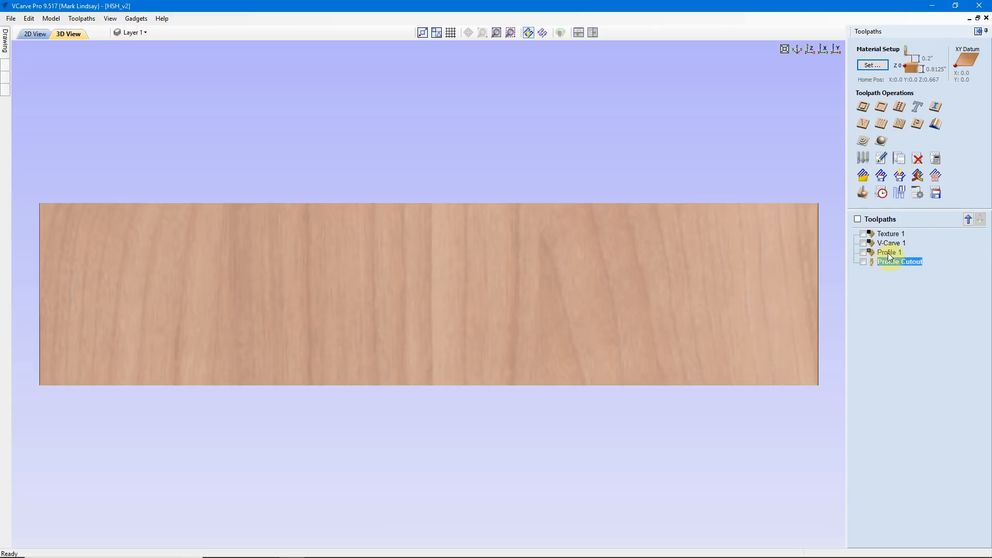
Step: Open the Profile 1 toolpath and replace its tool with the Bosch 9/16" V-Bit (90 deg 0.5625 inches)
left_click(892, 254)
double_click(893, 255)
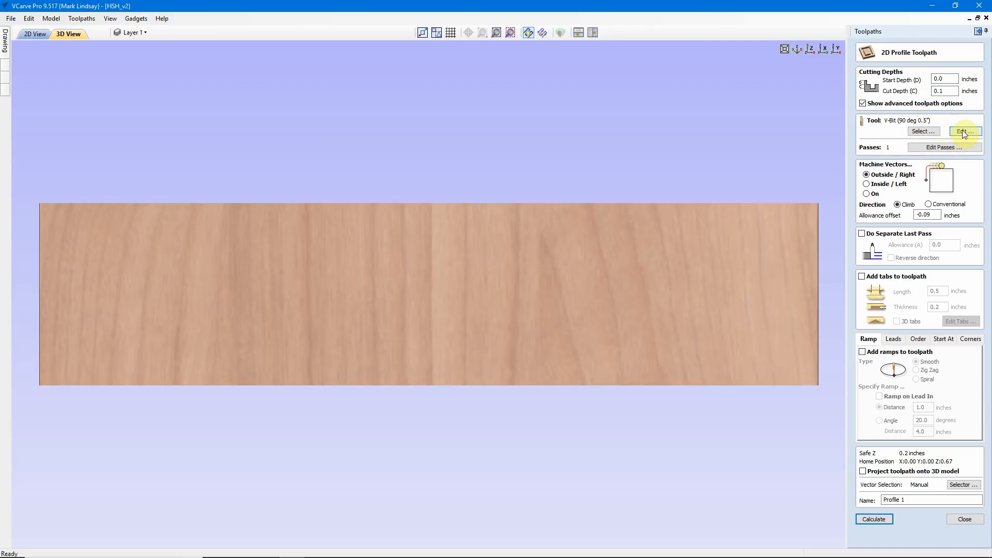
left_click(965, 132)
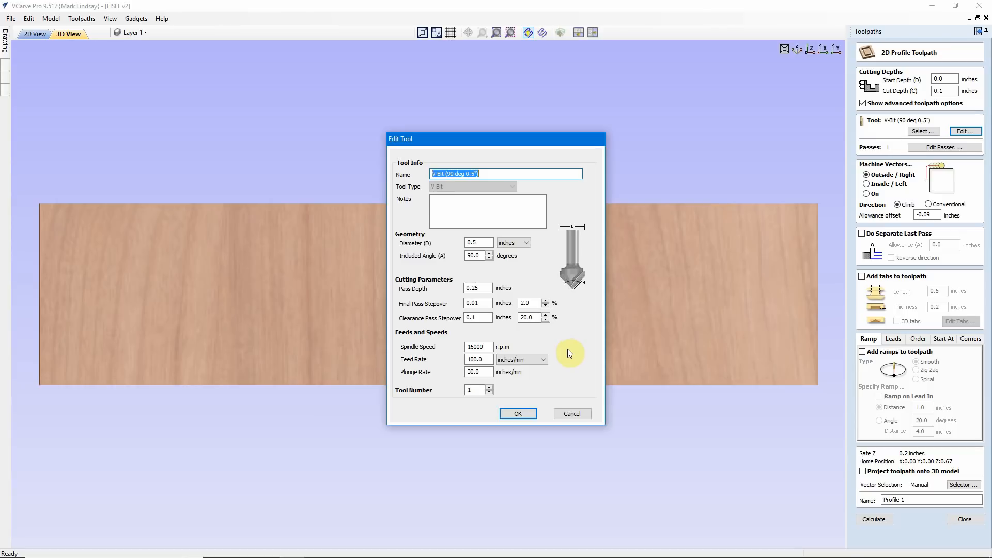
left_click(571, 415)
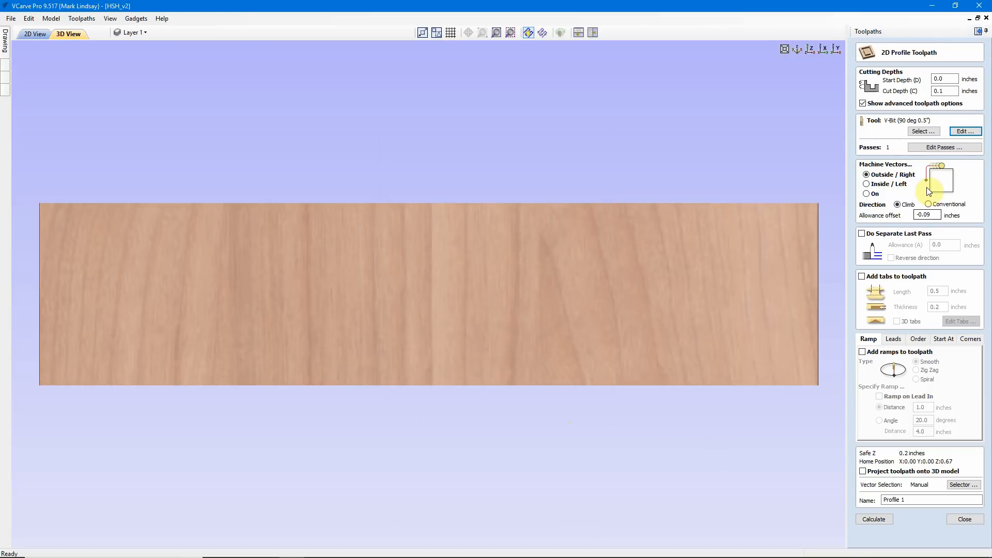
left_click(919, 132)
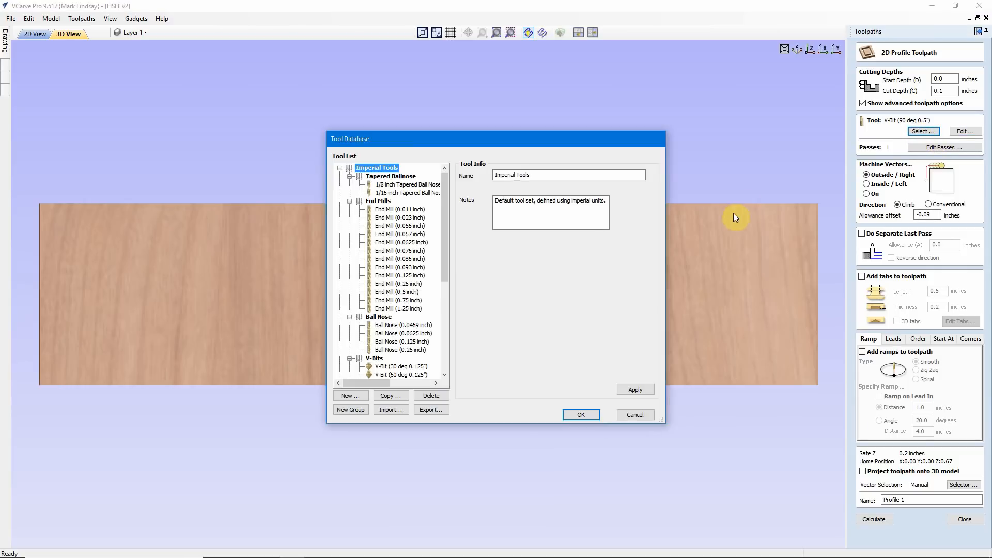
left_click(446, 252)
left_click_drag(446, 252, 445, 294)
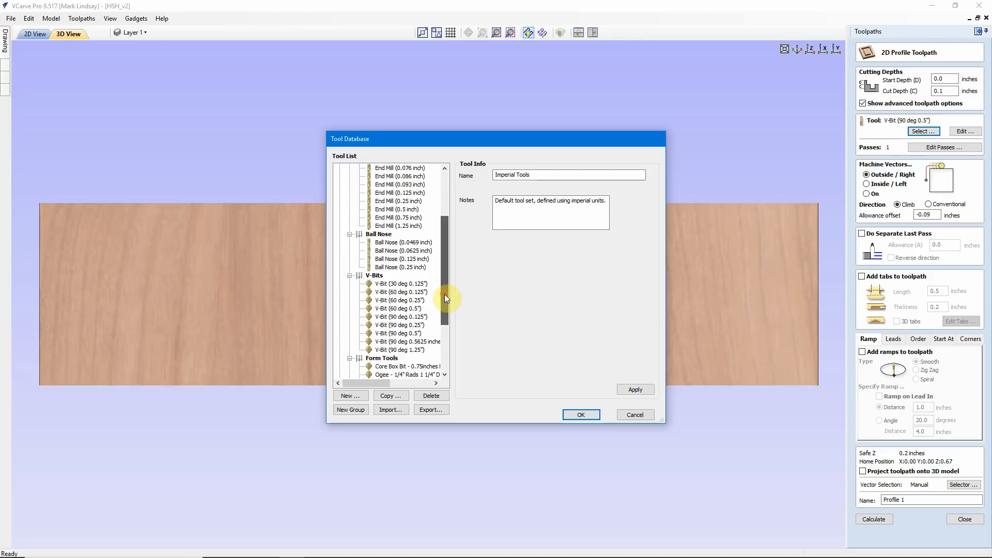
left_click(401, 344)
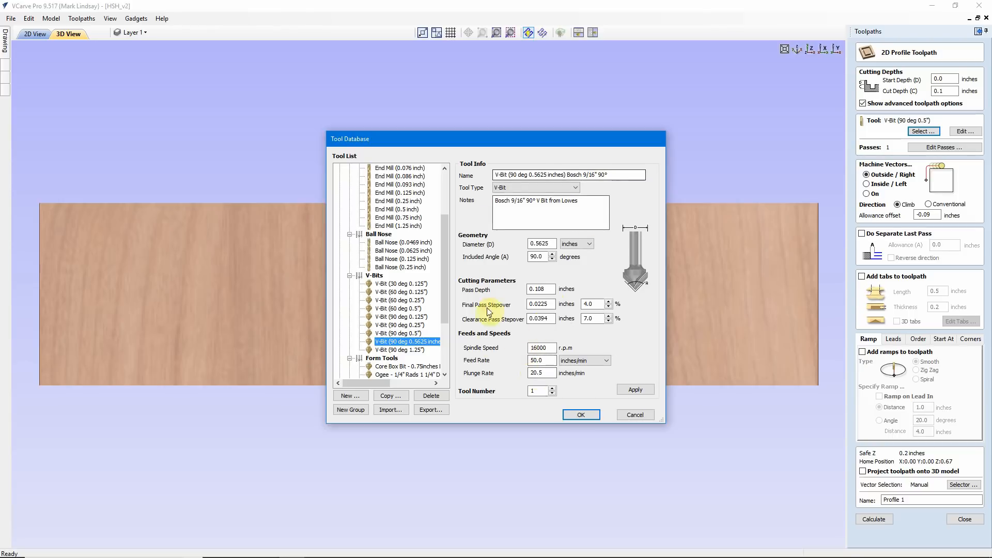
left_click(581, 415)
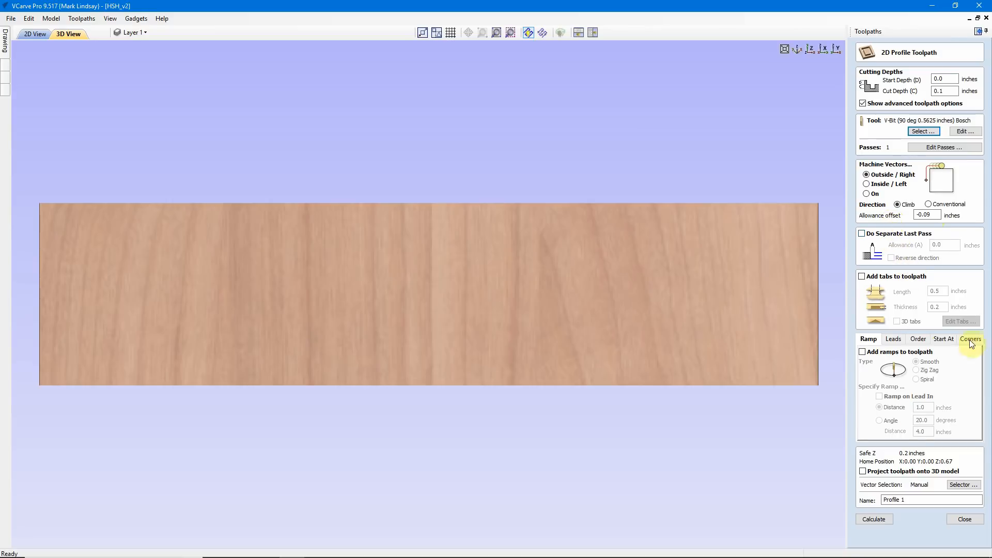
Step: Rename the toolpath Profile V Carve, calculate it, and hide it before closing the preview
left_click(903, 500)
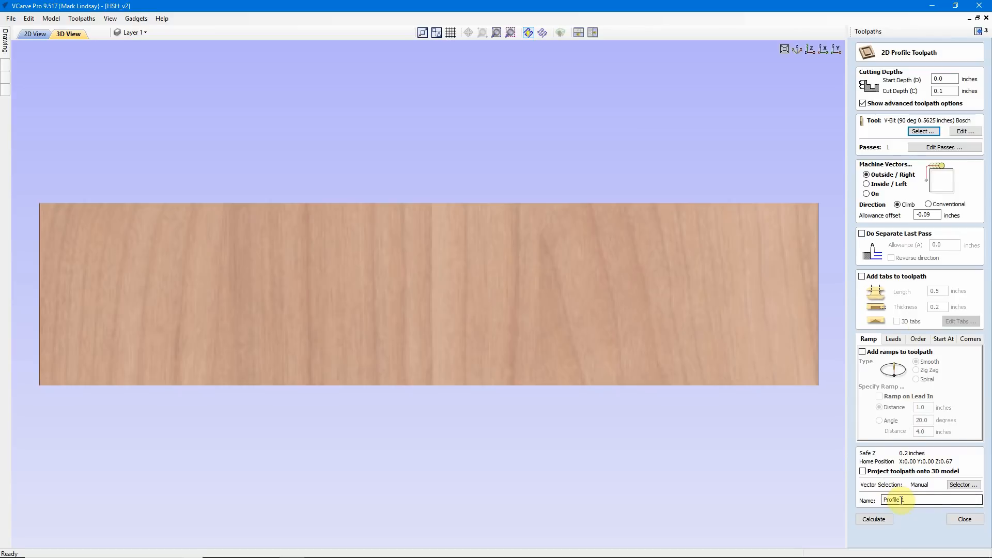
double_click(903, 500)
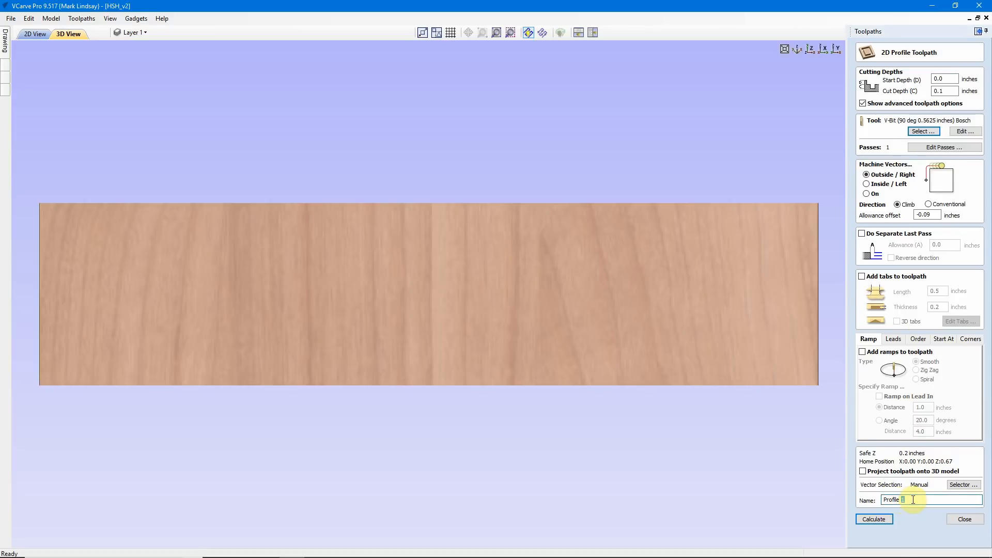
type("V Carve")
left_click(915, 501)
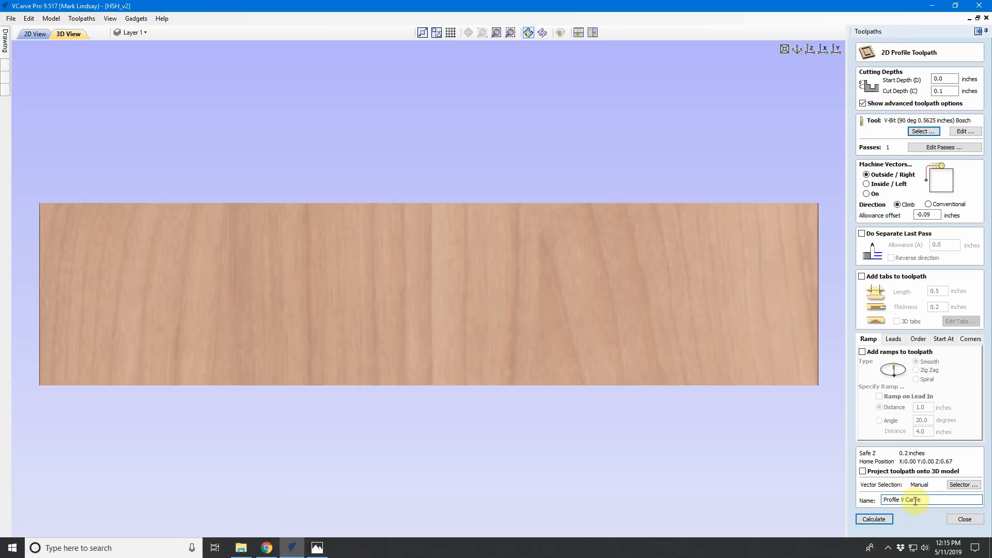
left_click(880, 520)
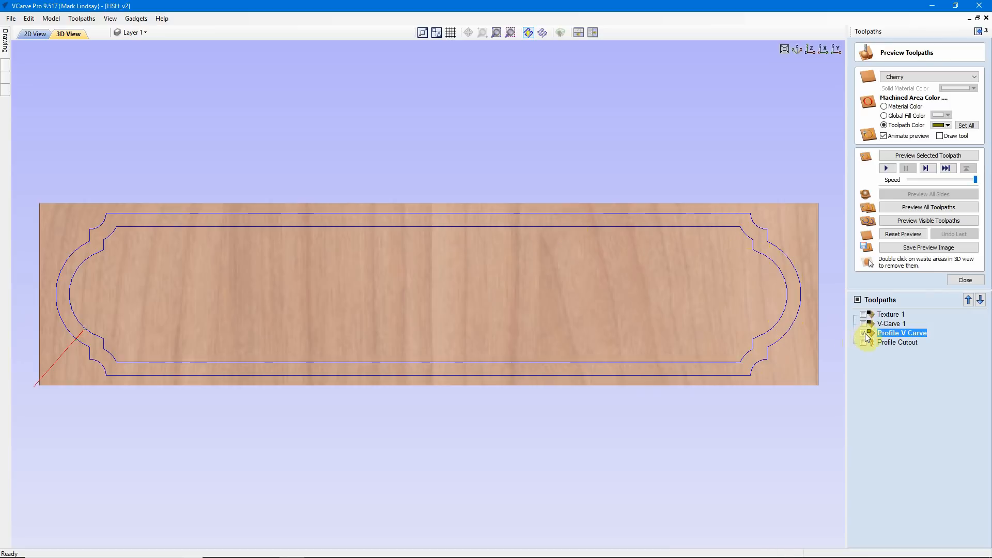
left_click(863, 333)
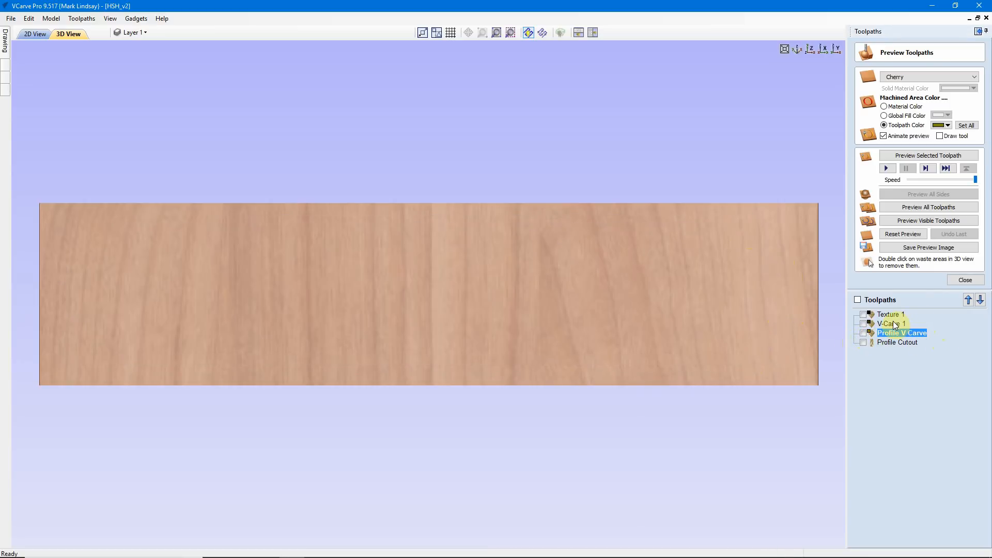
left_click(966, 280)
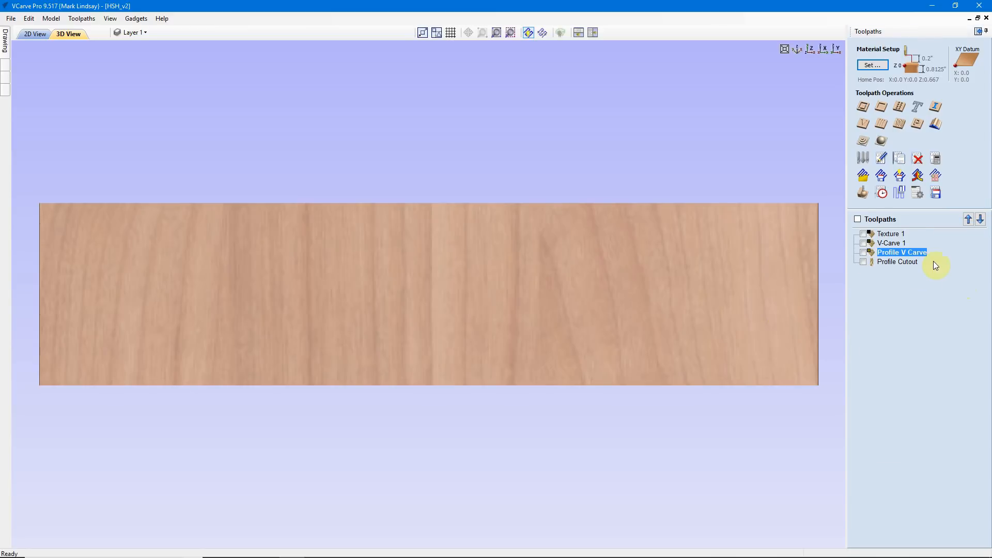
Step: Open the V-Carve 1 toolpath and replace its tool with the Bosch 9/16" V-Bit (90 deg 0.5625 inches)
double_click(891, 243)
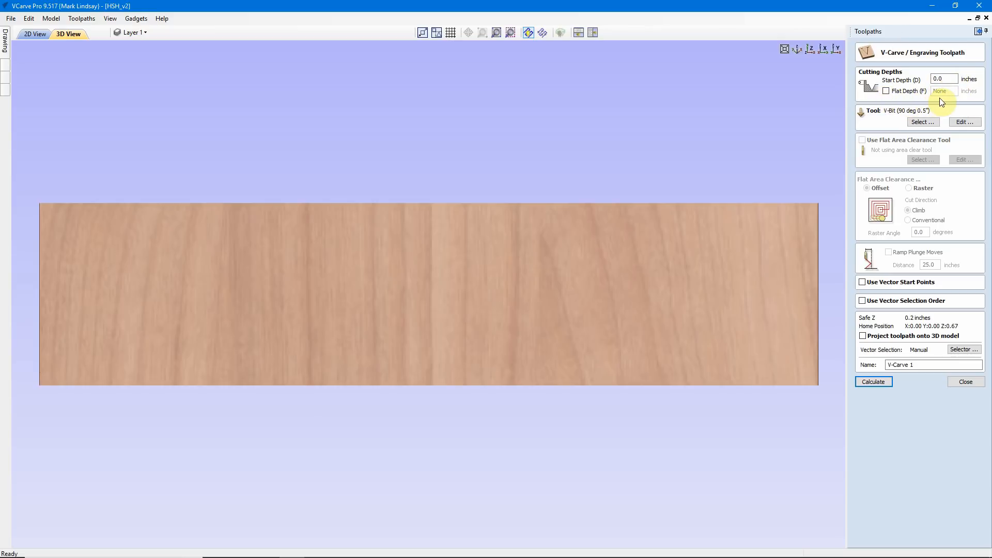
left_click(925, 122)
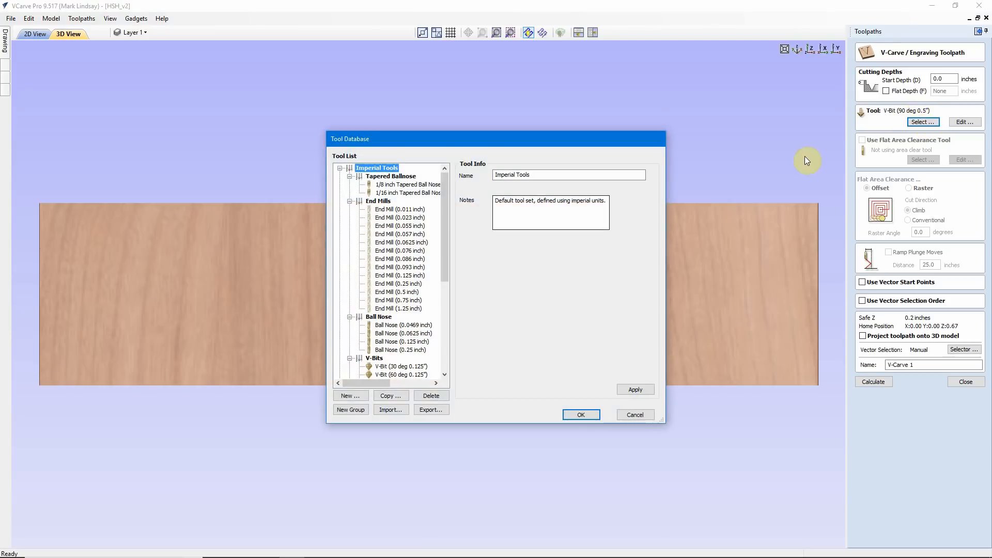
scroll(443, 248, "down", 3)
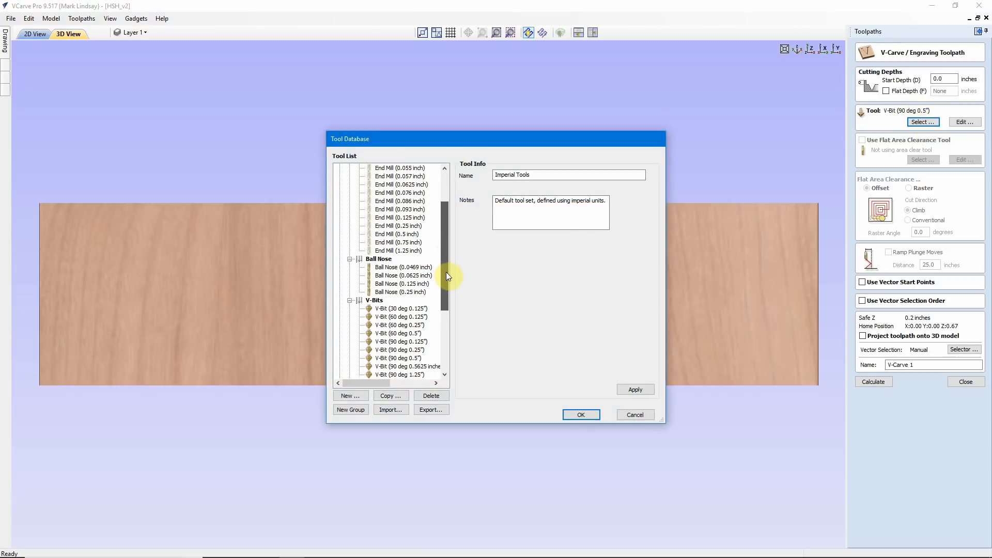
left_click(434, 341)
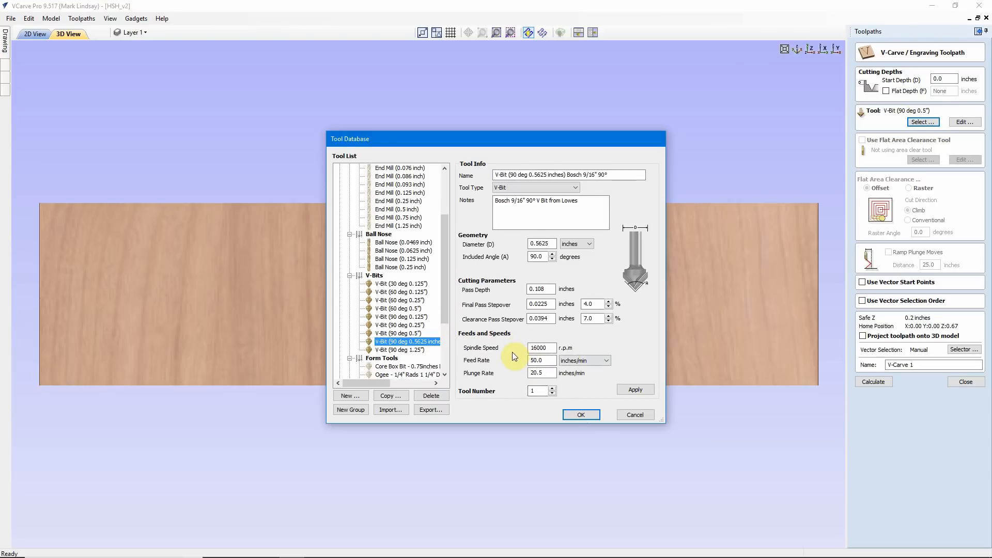
left_click(588, 415)
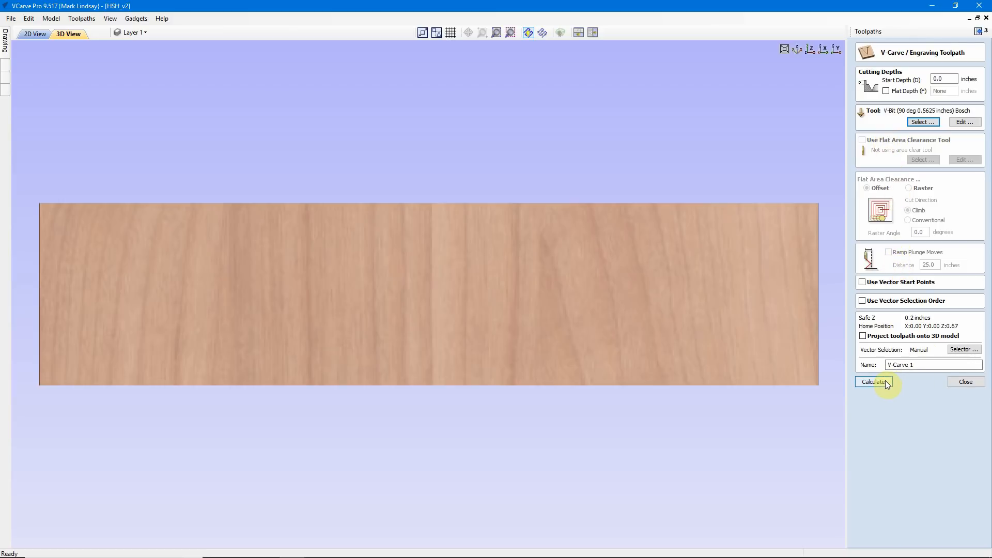
Step: Rename the toolpath V-Carve Text, calculate it, and hide its toolpath lines
double_click(913, 365)
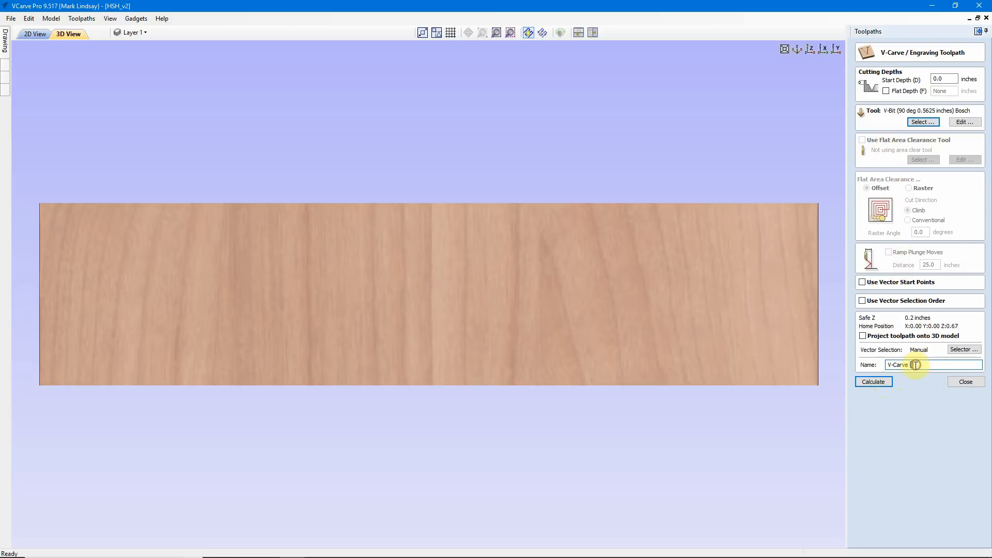
type("Text")
left_click(876, 382)
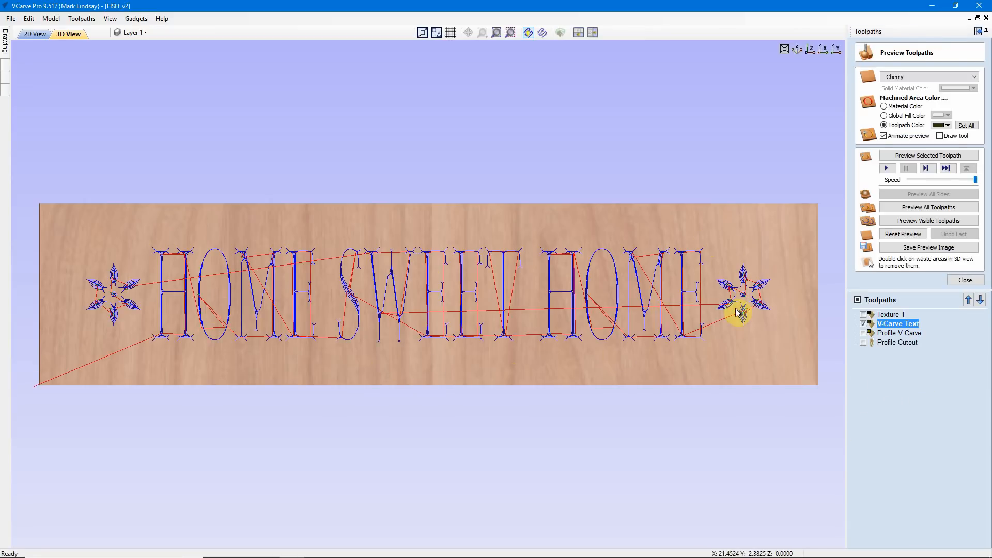
left_click(863, 324)
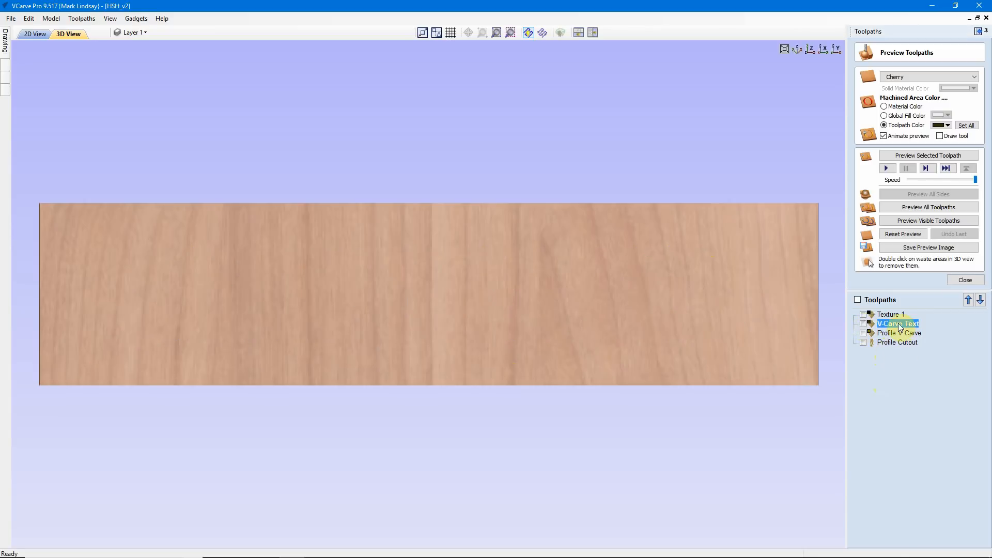
Step: Open the Texture 1 toolpath and replace its tool with the Bosch 9/16" V-Bit (90 deg 0.5625 inches)
mouse_move(895, 317)
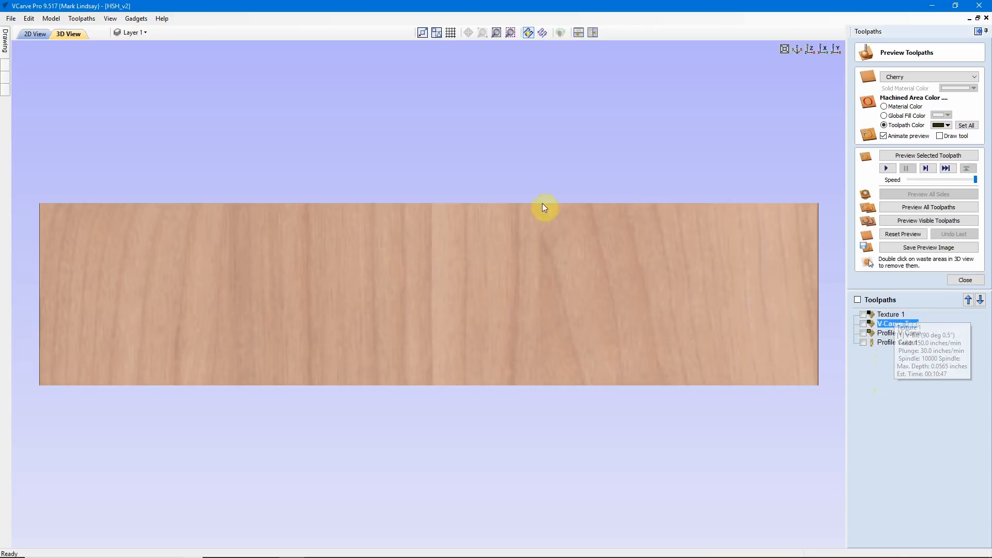
double_click(889, 314)
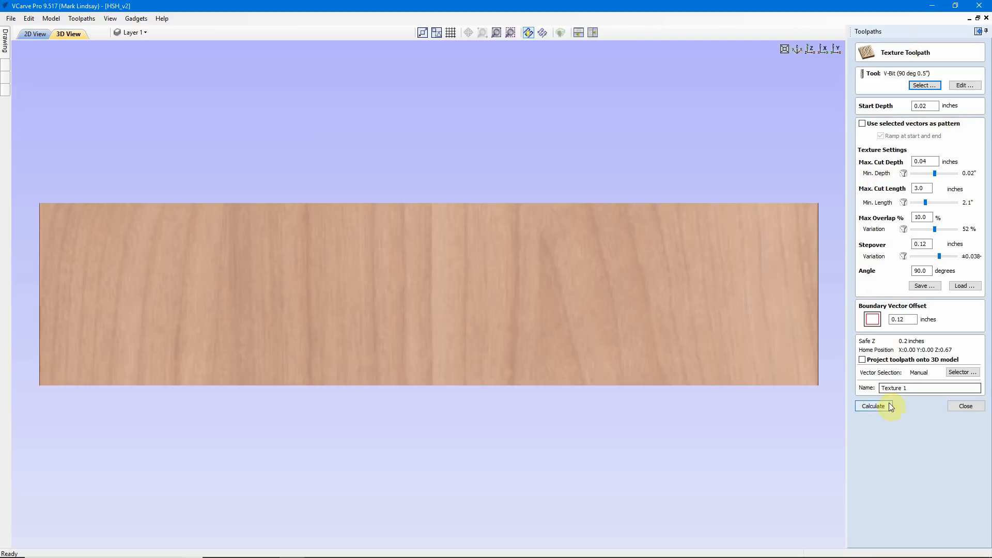
left_click(925, 85)
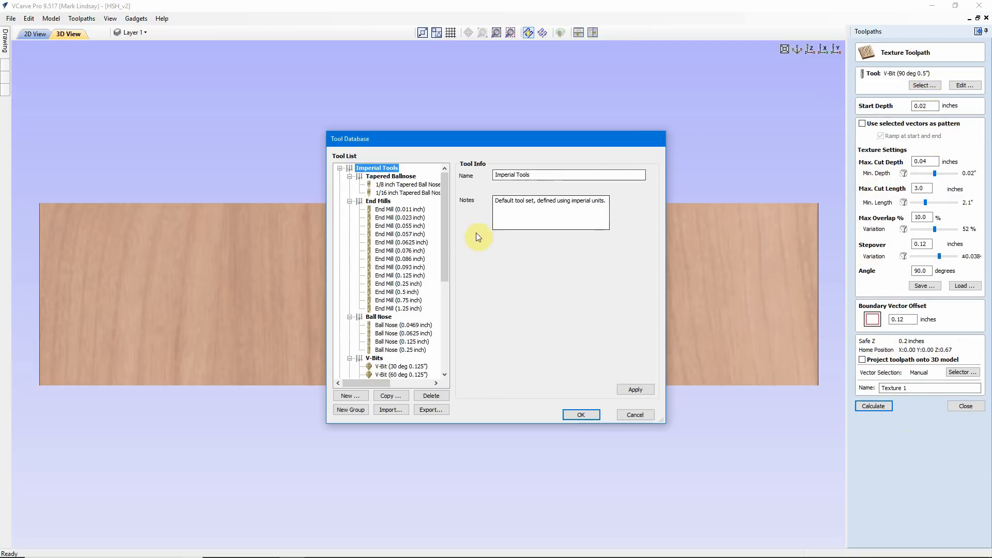
left_click_drag(442, 217, 444, 281)
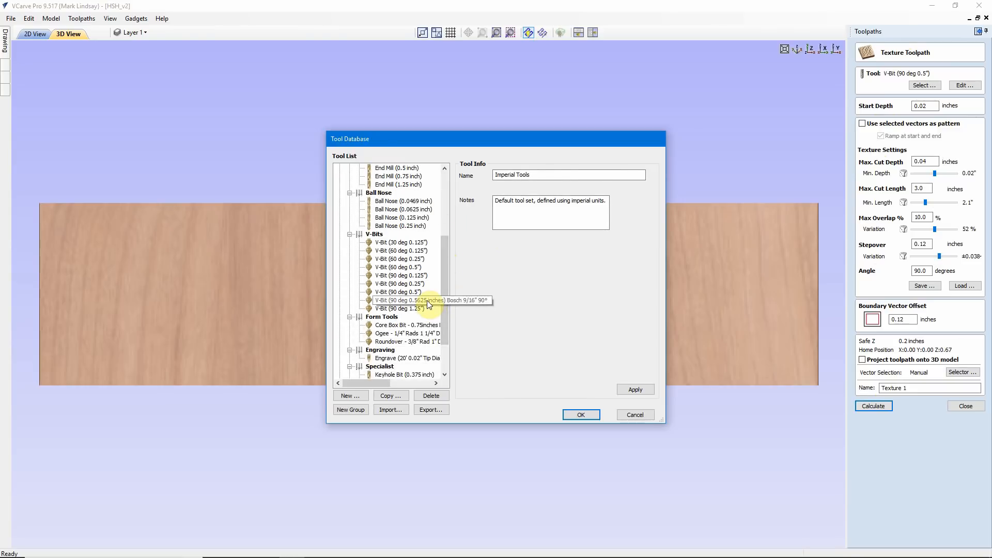
double_click(427, 300)
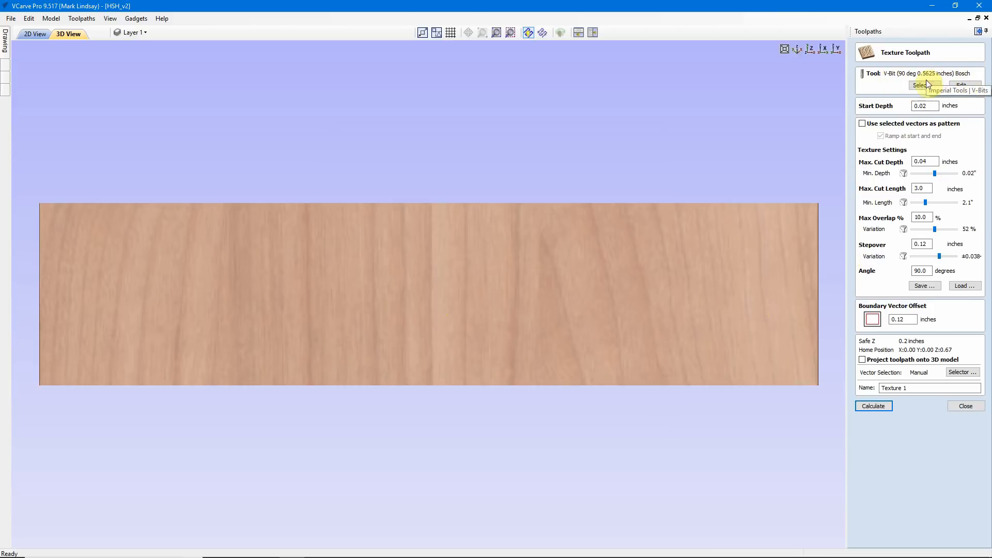
Step: Calculate the Texture 1 toolpath, hide its lines, and simulate its cut on the board
left_click(881, 407)
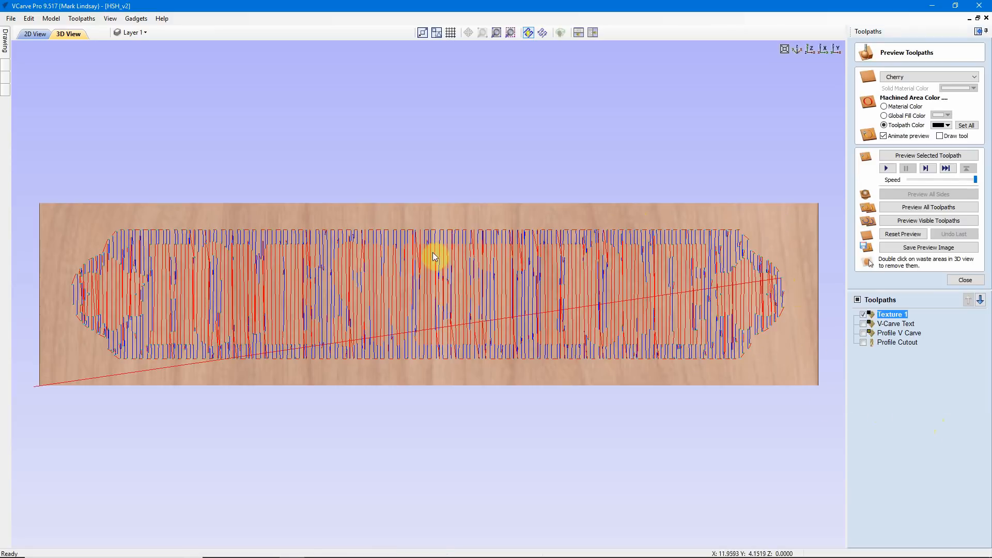
left_click(863, 314)
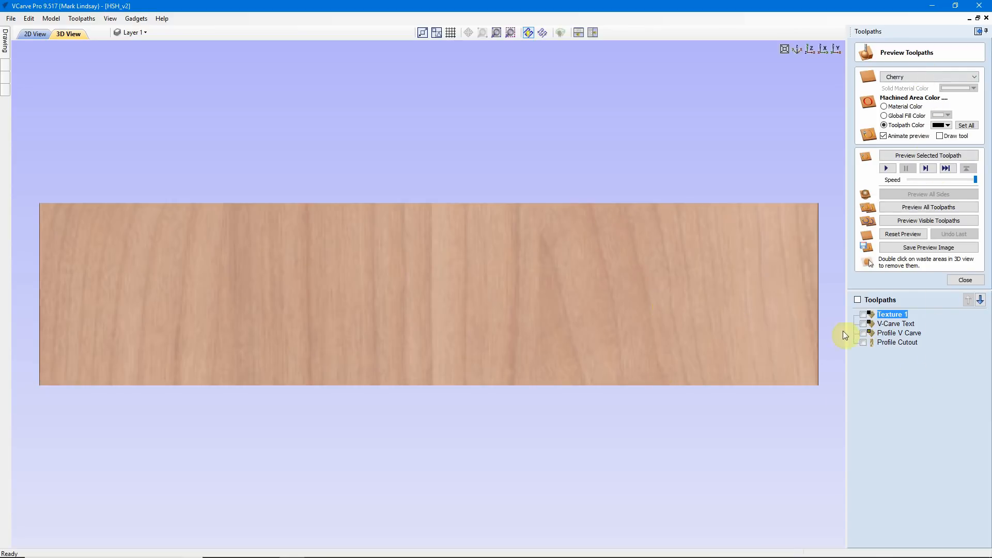
mouse_move(889, 318)
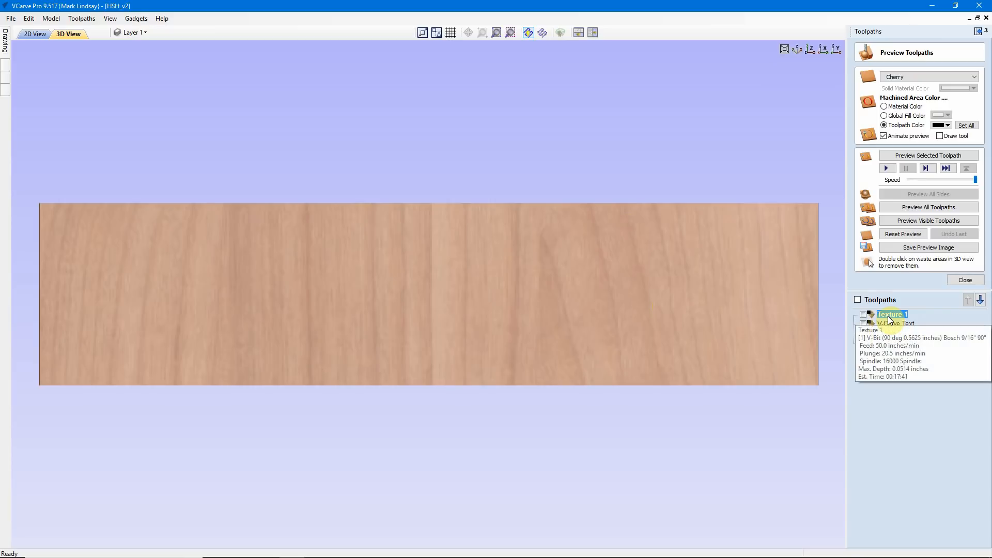
left_click(930, 156)
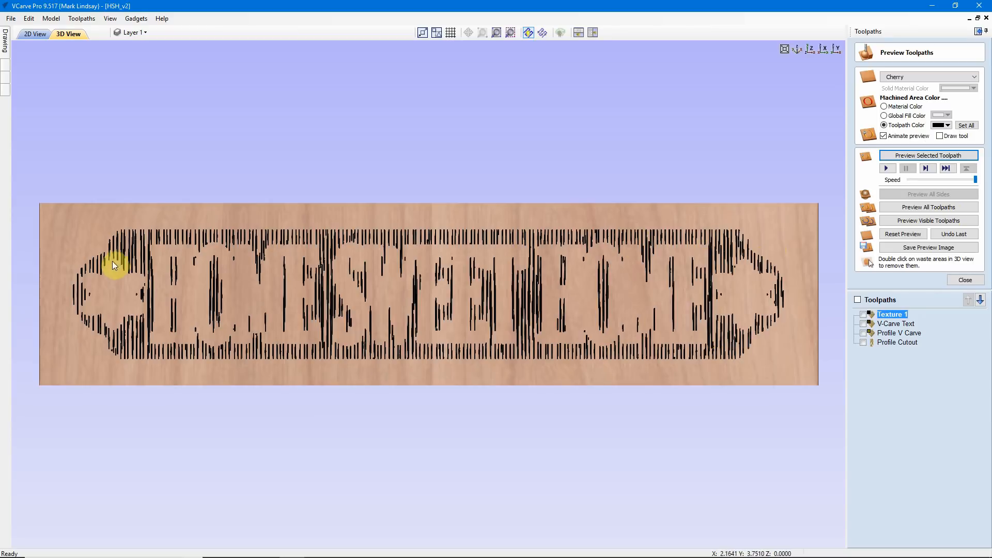
Step: Simulate the V-Carve Text toolpath, inspect the lettering against the texture up close, and return to the top view
left_click(912, 324)
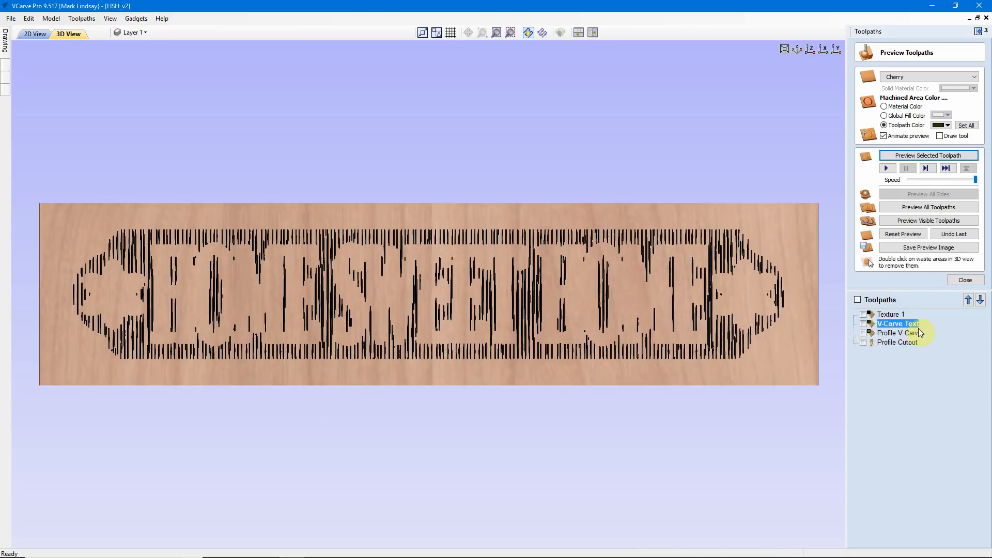
left_click(914, 155)
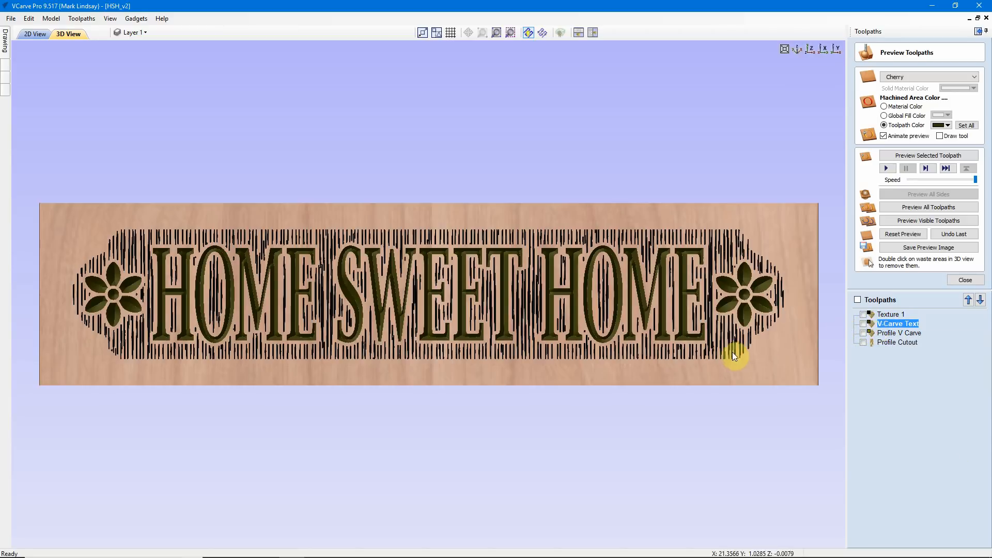
scroll(566, 302, "up", 5)
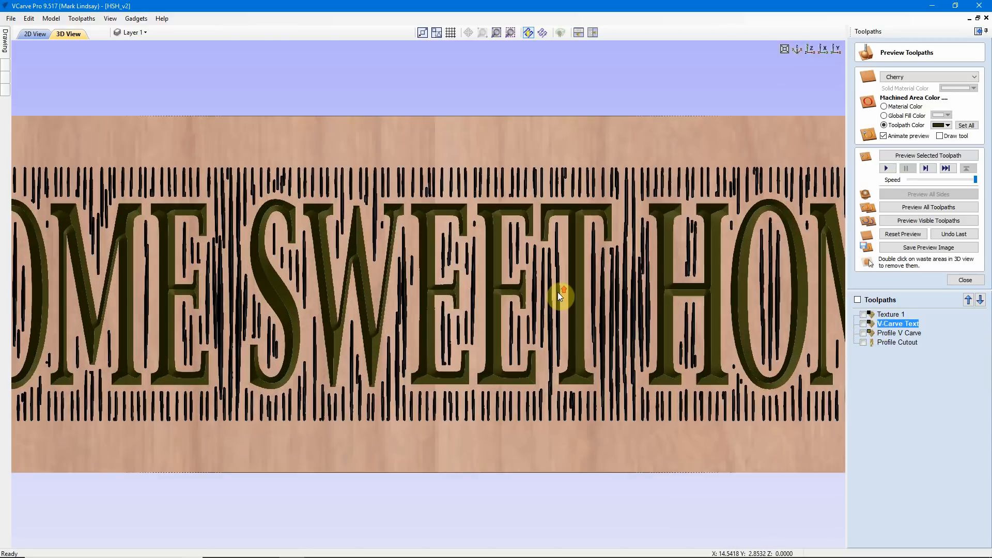
scroll(554, 278, "up", 4)
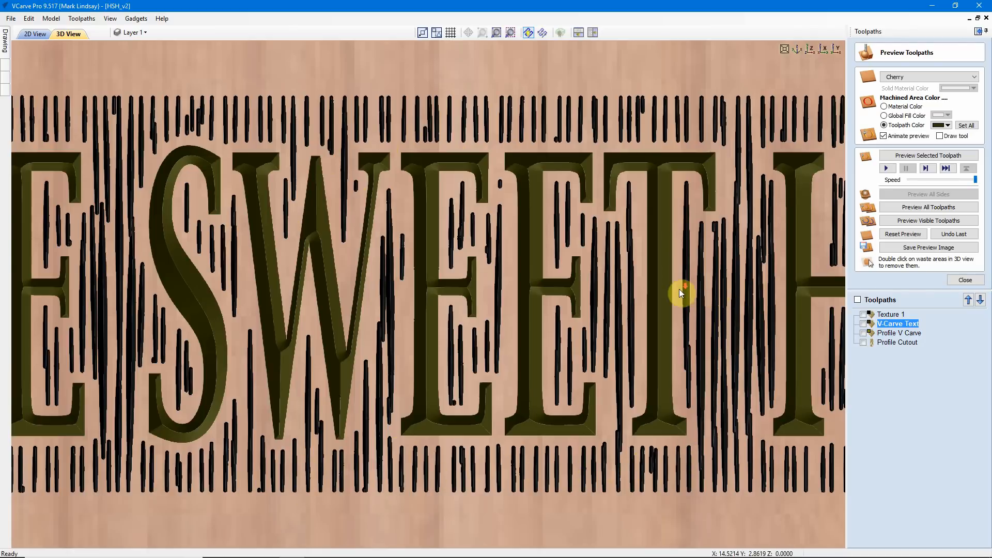
scroll(680, 289, "down", 3)
left_click(810, 50)
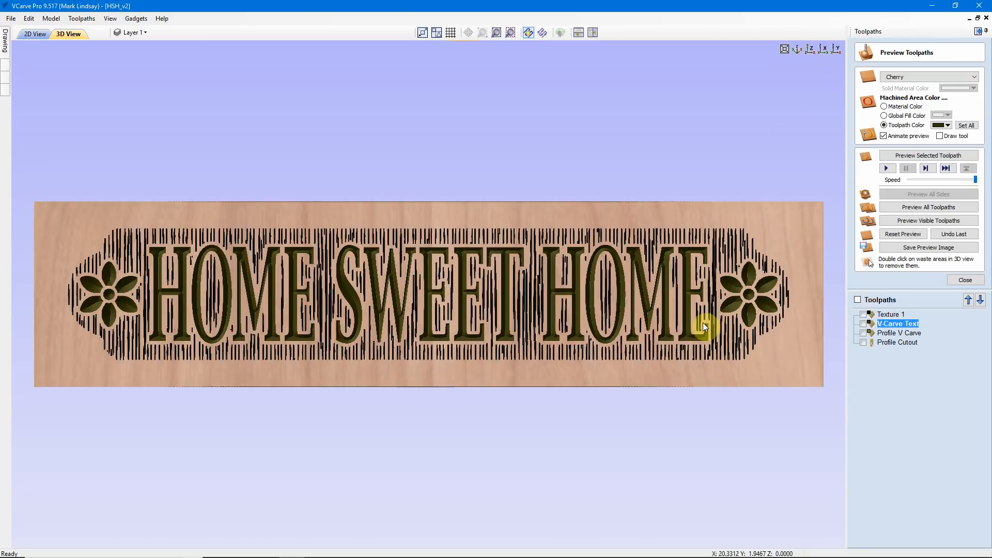
Step: Simulate the Profile V Carve toolpath, inspect the border grooves and lettering at an angle, and restore the top view
left_click(908, 334)
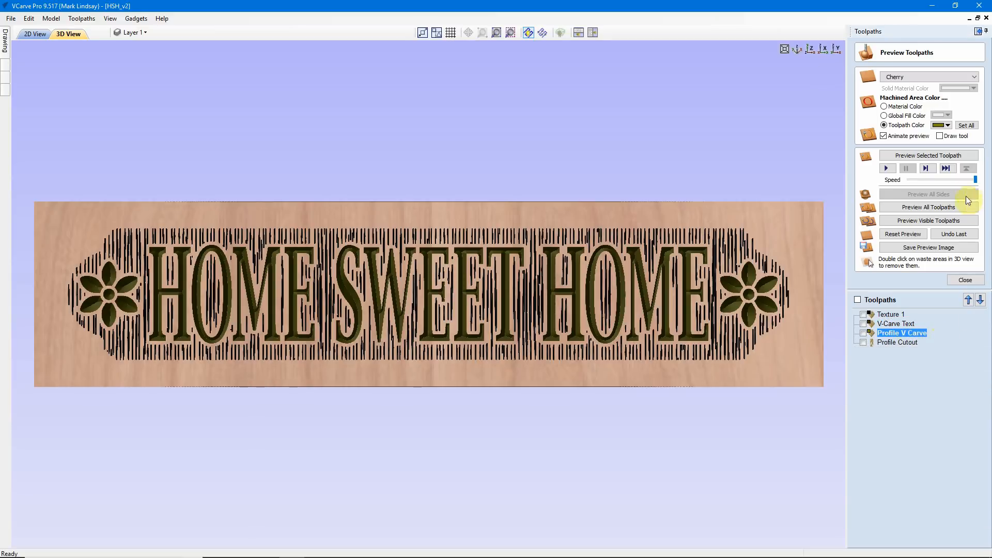
left_click(928, 155)
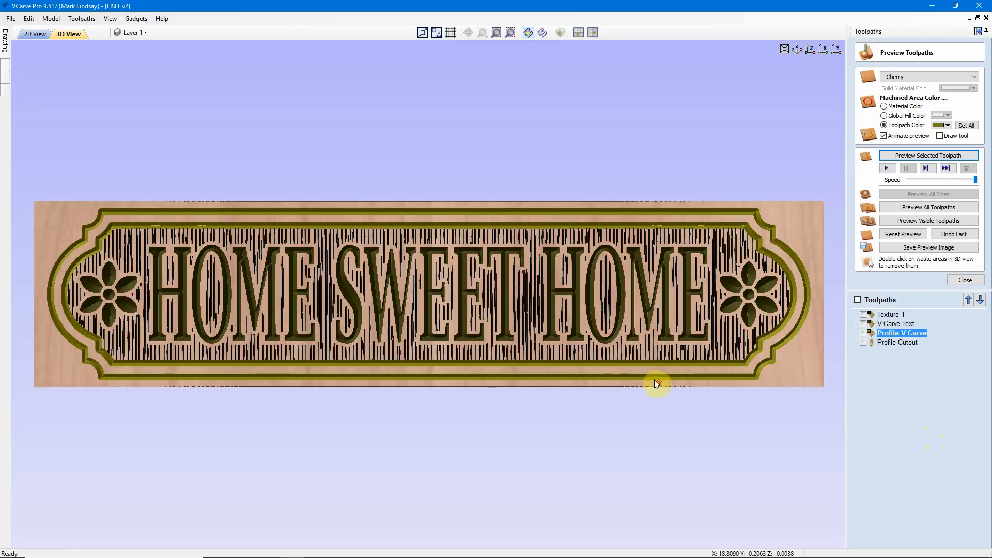
scroll(616, 391, "up", 3)
left_click_drag(594, 427, 537, 382)
scroll(536, 377, "up", 2)
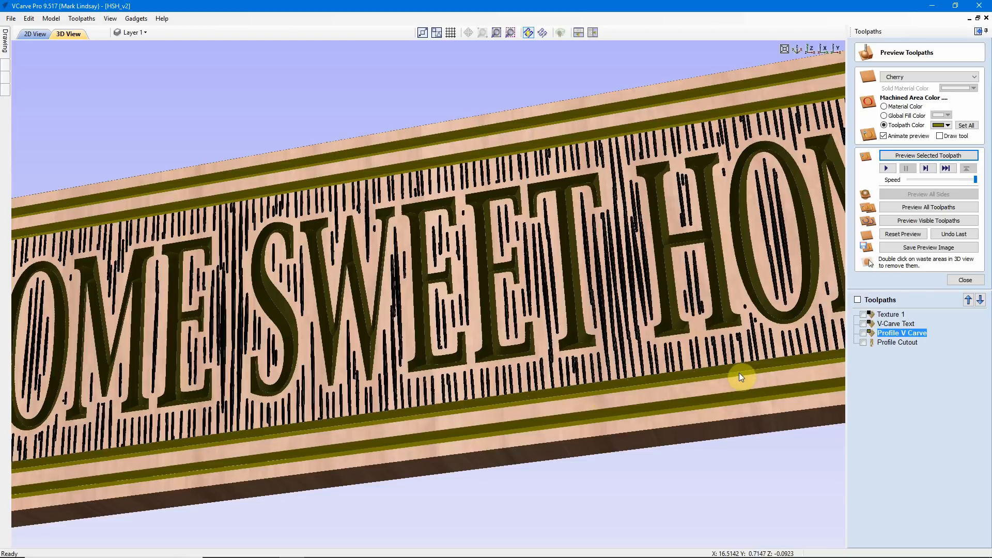
scroll(552, 391, "up", 3)
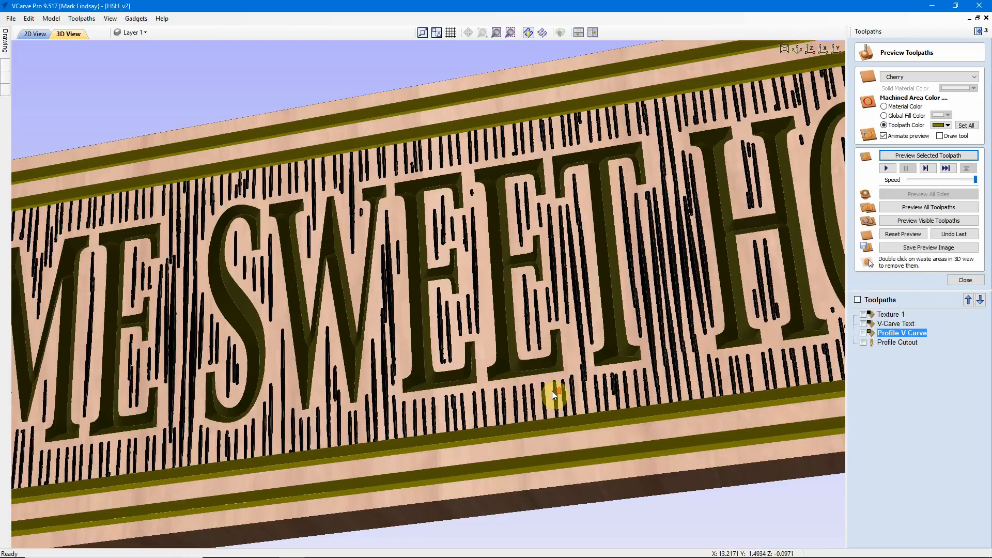
left_click_drag(553, 514, 551, 464)
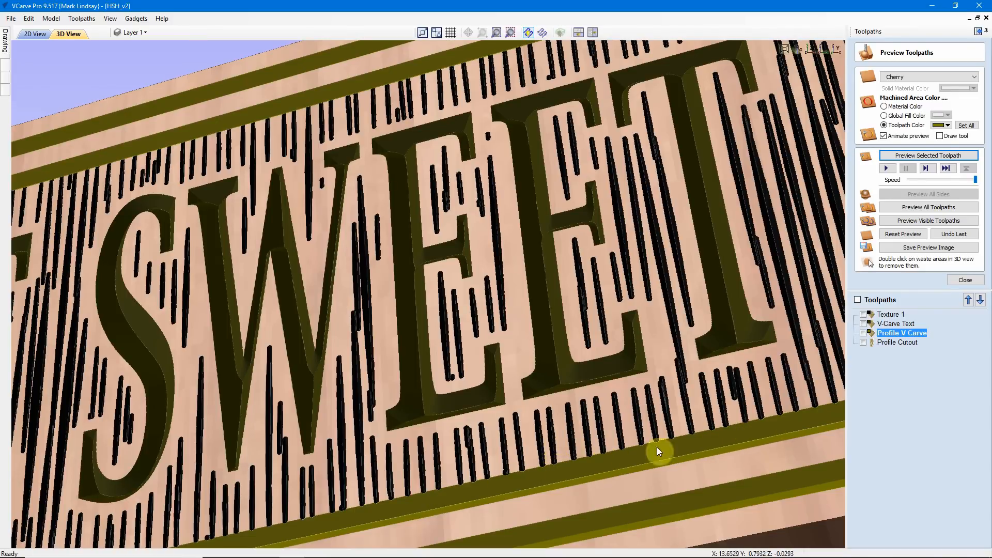
left_click_drag(623, 398, 652, 395)
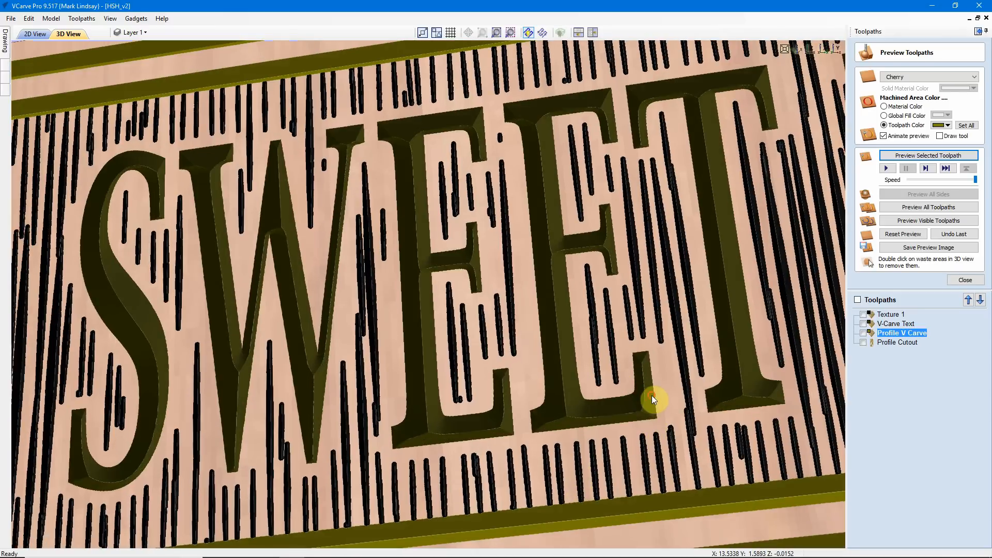
left_click_drag(588, 519, 597, 516)
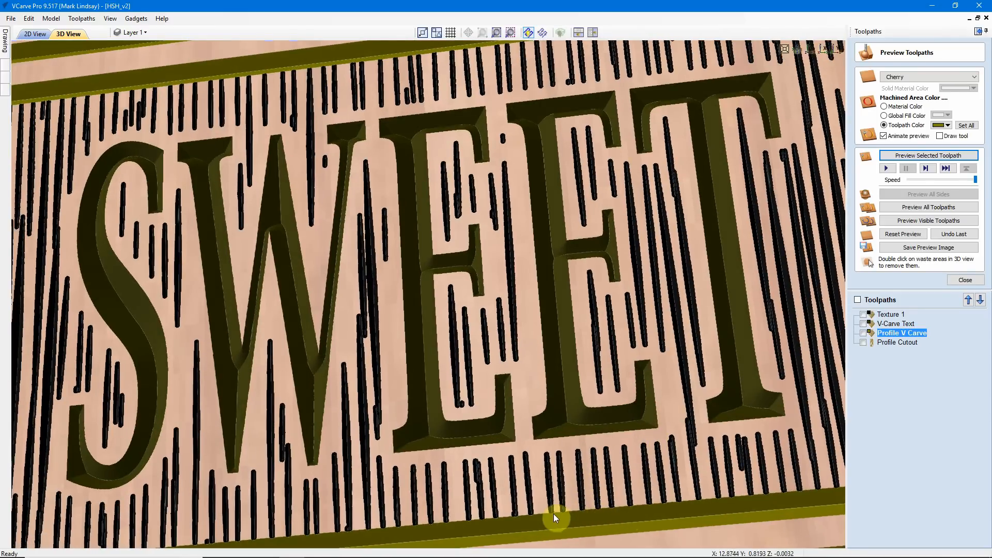
left_click(811, 49)
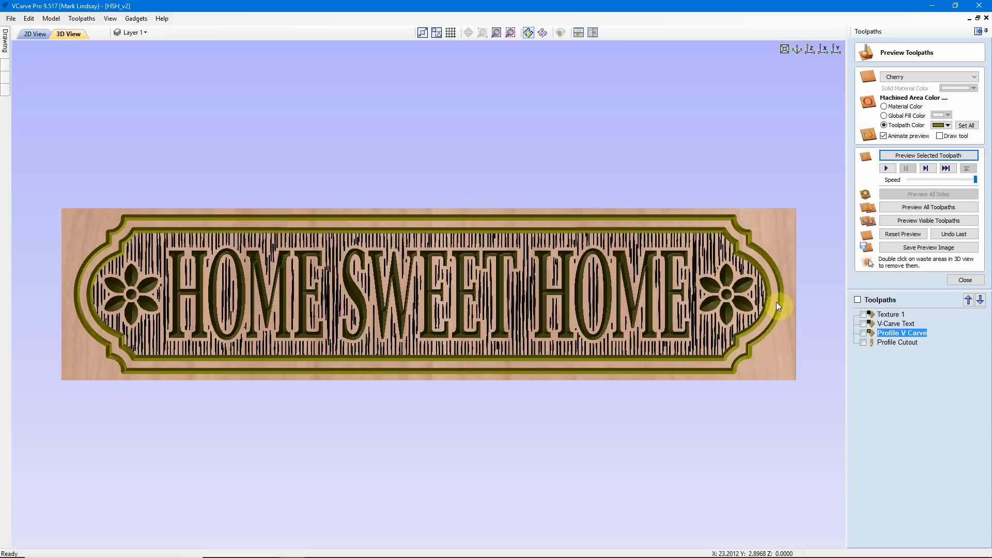
Step: Simulate the Profile Cutout toolpath and inspect the tabs and outer edge of the sign at an angle
left_click(909, 342)
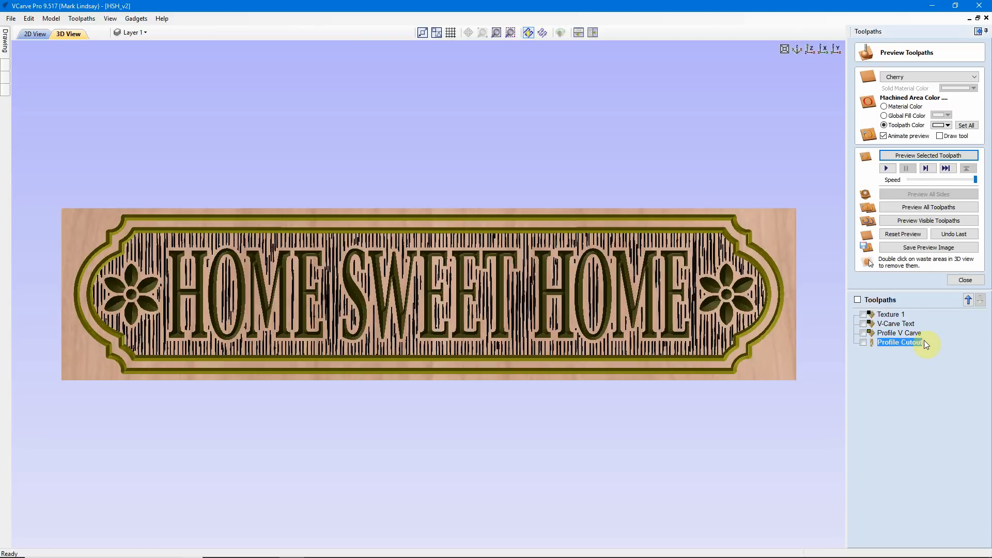
left_click(915, 157)
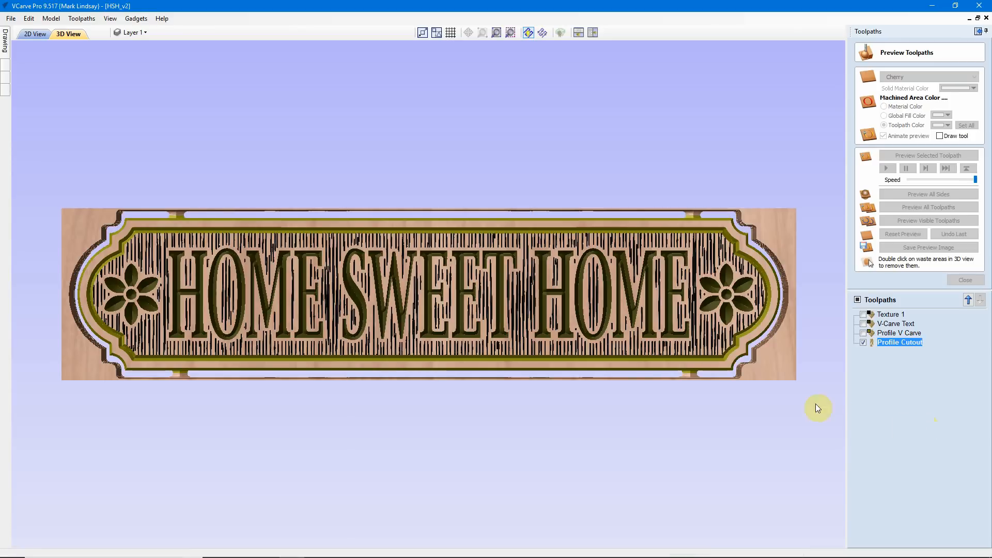
scroll(704, 384, "up", 1)
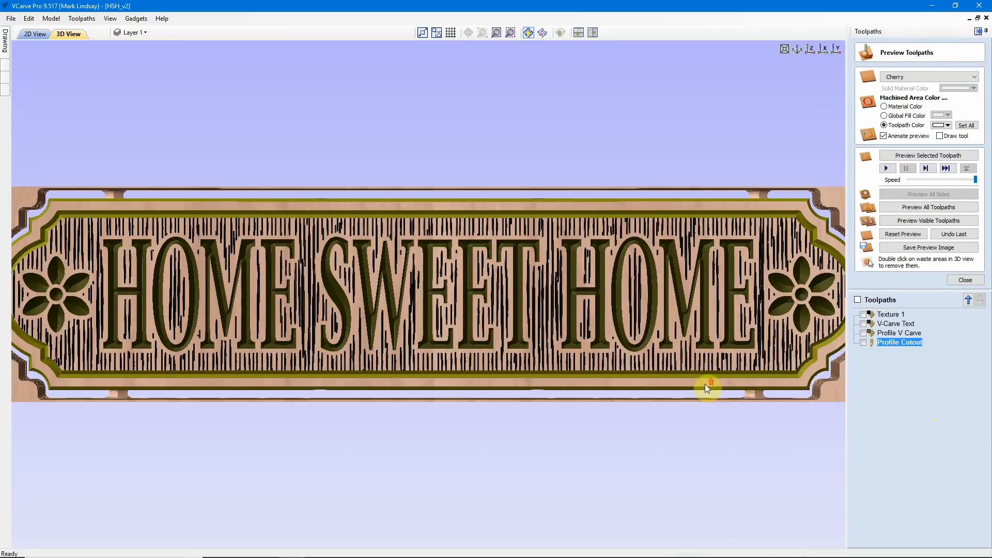
left_click_drag(718, 364, 662, 362)
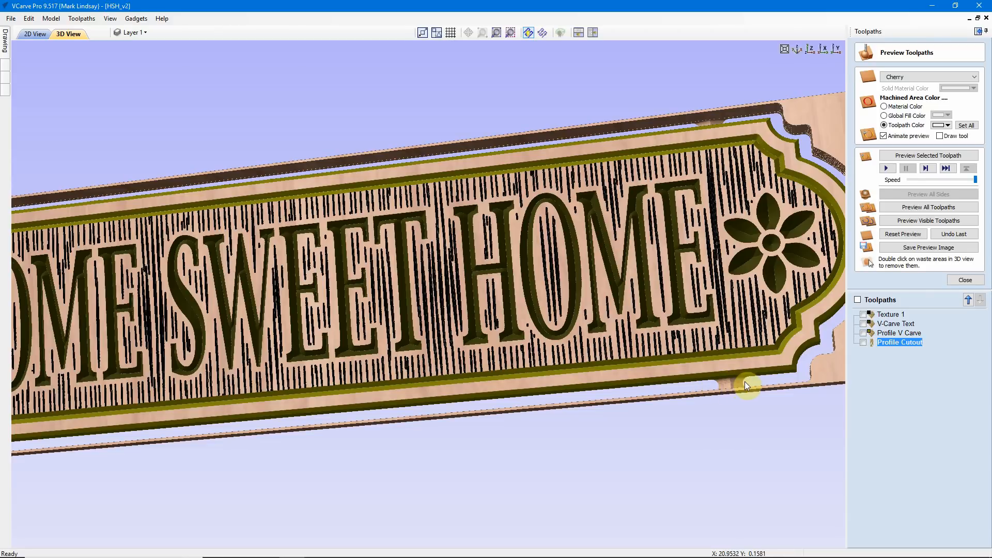
scroll(593, 299, "down", 2)
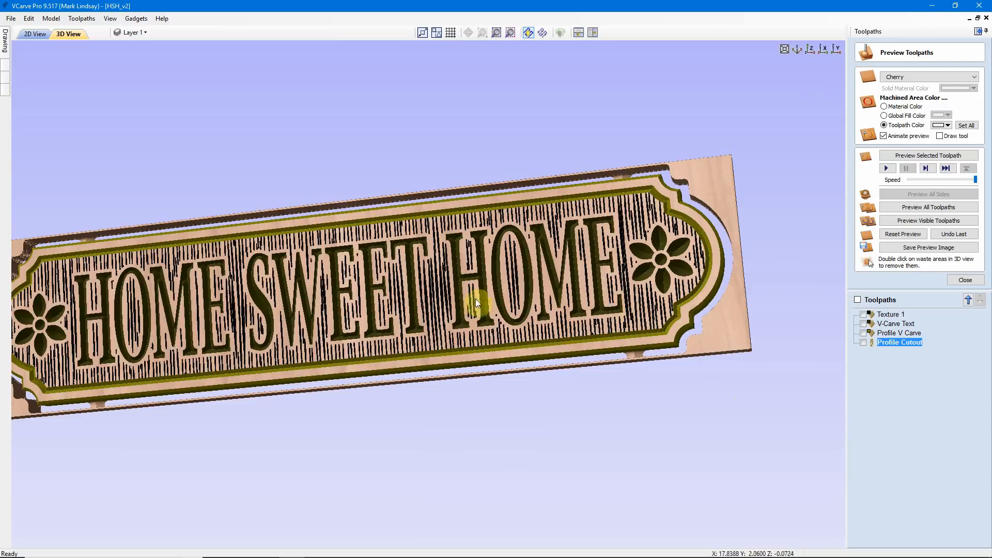
Step: Return to the top view, reset the cut simulation to the uncut board, and leave the toolpath preview
left_click(810, 48)
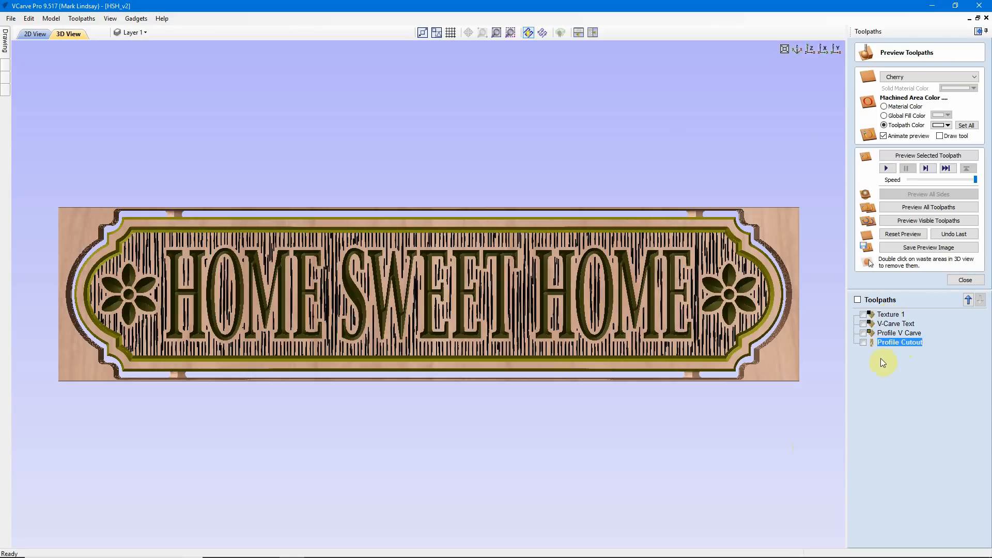
left_click(903, 234)
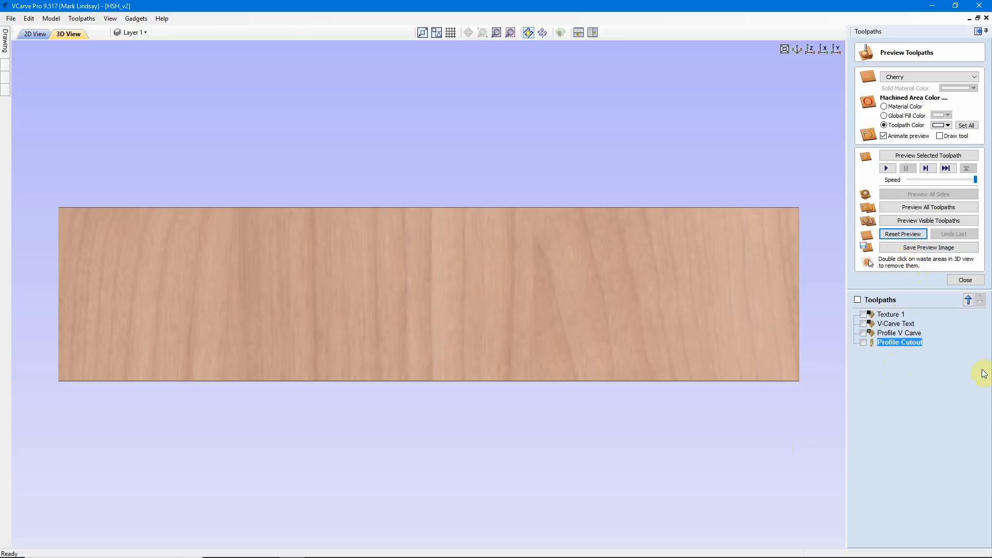
left_click(963, 280)
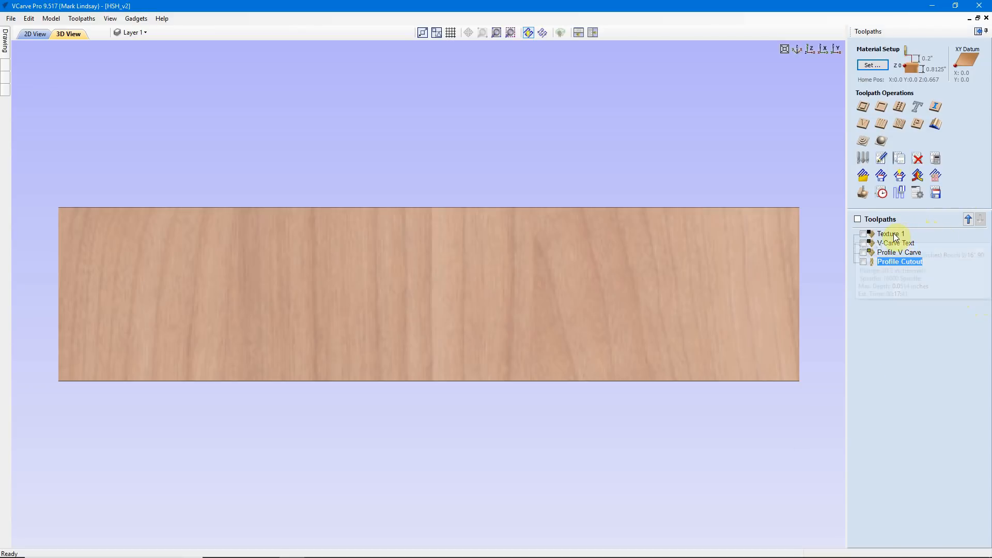
Step: Make the three V-bit toolpaths visible: Texture 1, V-Carve Text and Profile V Carve, leaving out Profile Cutout
mouse_move(896, 237)
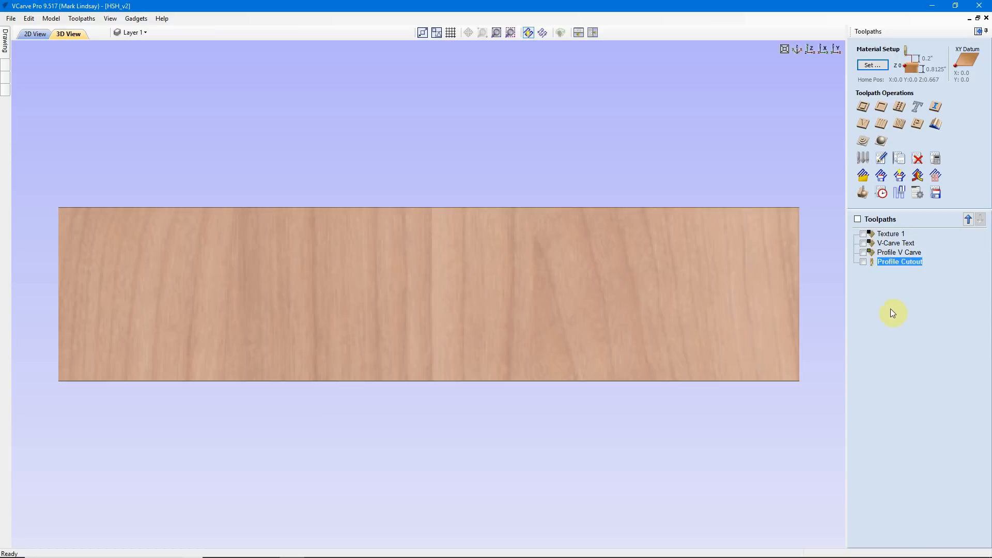
left_click(863, 234)
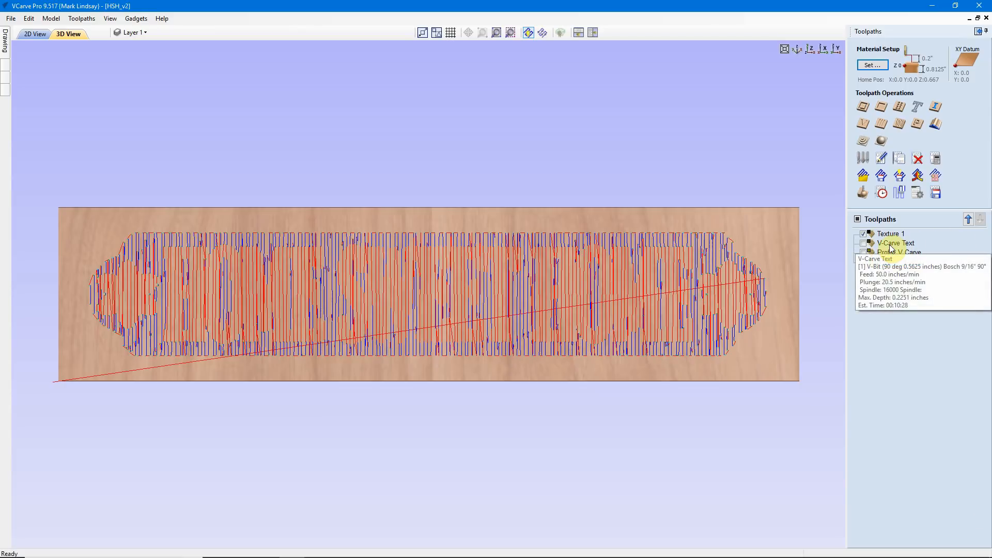
left_click(863, 243)
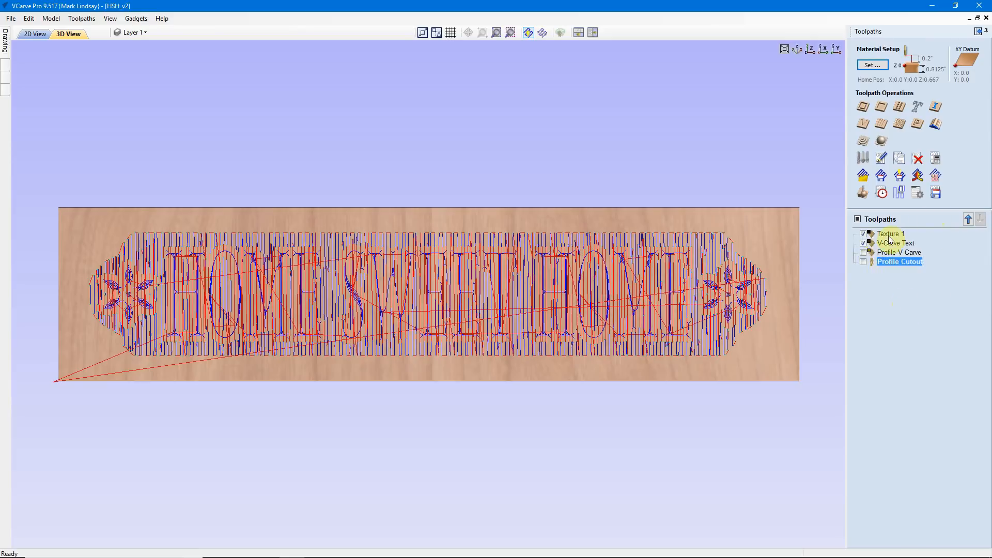
mouse_move(897, 253)
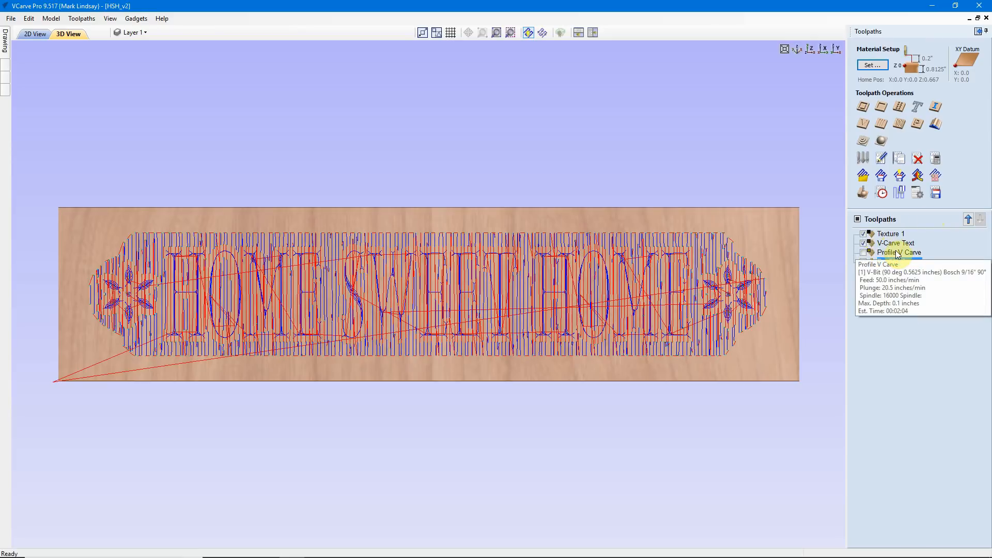
left_click(863, 252)
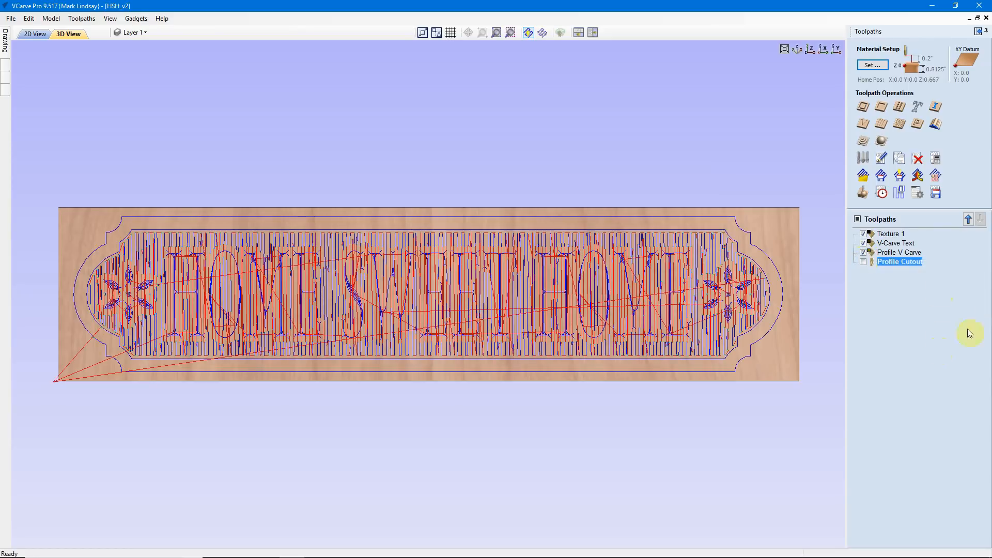
mouse_move(888, 263)
Step: Save the visible V-bit toolpaths together in one file named "90 Degree V Bit - Texture Text Flowers 1.txt"
left_click(936, 195)
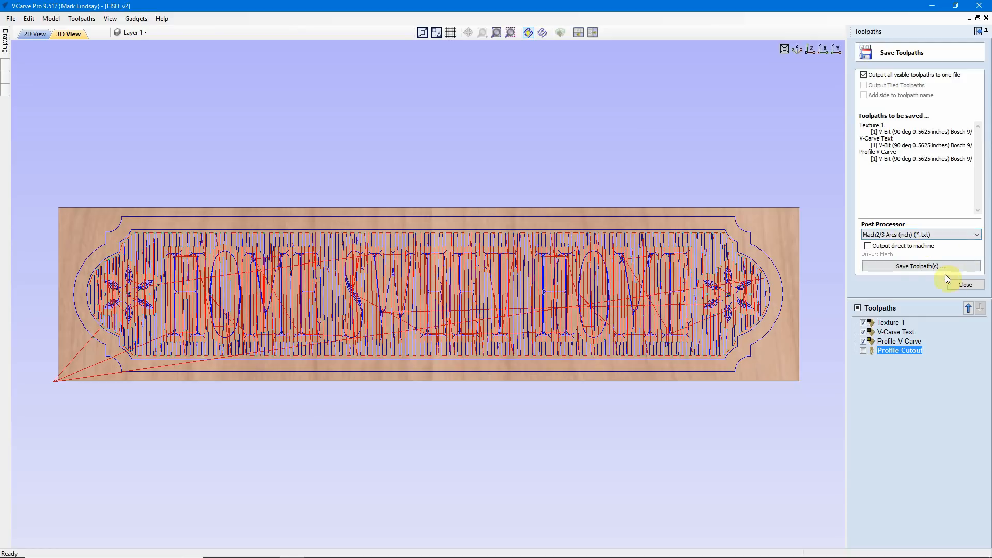
left_click(898, 267)
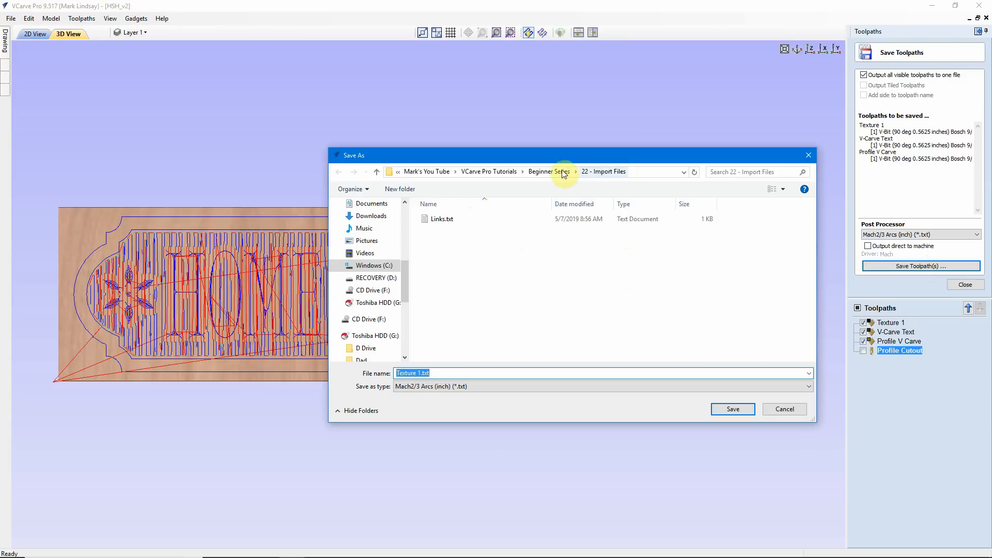
left_click(397, 373)
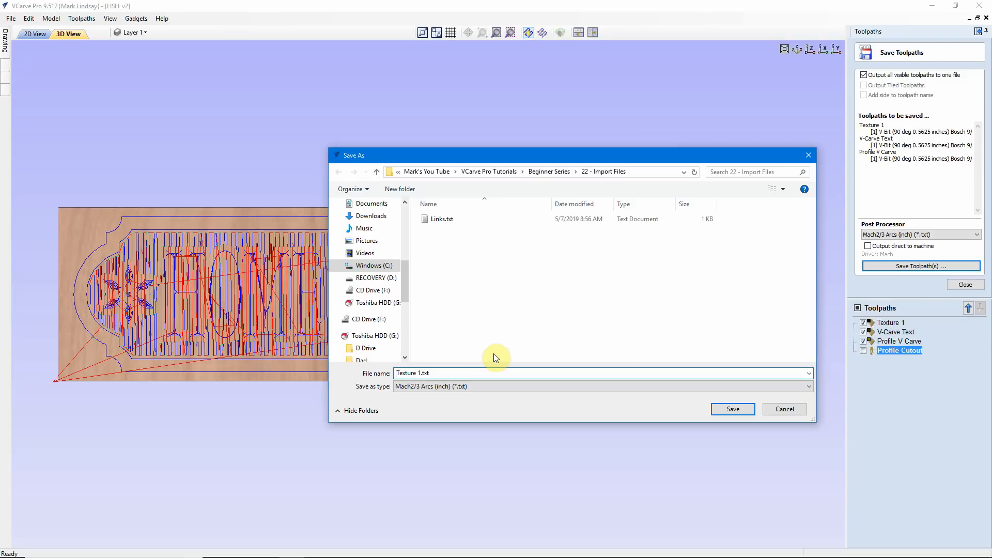
type("90 DegreeTe")
key("BackSpace")
type("V Bit - Texture t")
key("BackSpace")
type("Text Flowers")
left_click(734, 411)
left_click(733, 410)
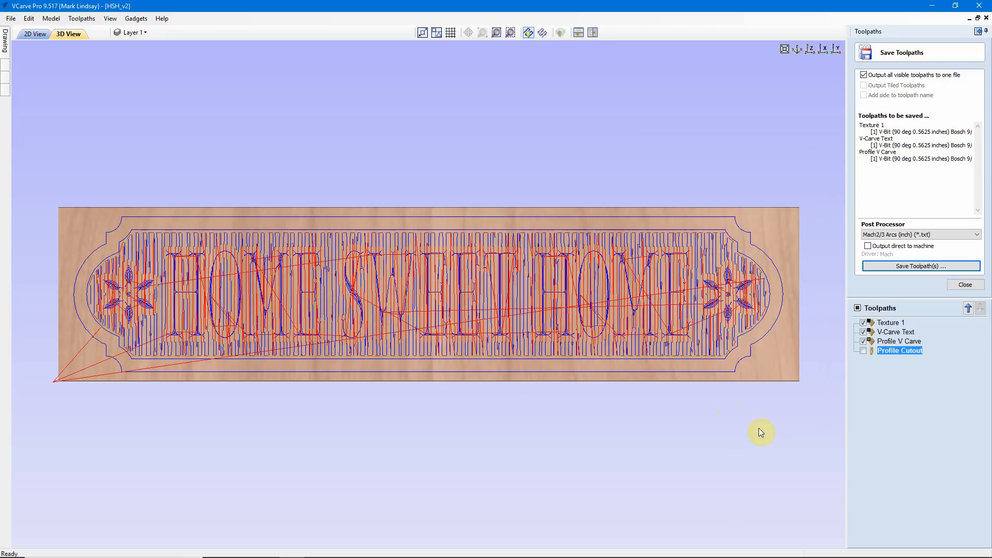
Step: Hide the Profile V Carve, V-Carve Text and Texture 1 toolpaths and show only Profile Cutout for output
left_click(863, 340)
left_click(863, 331)
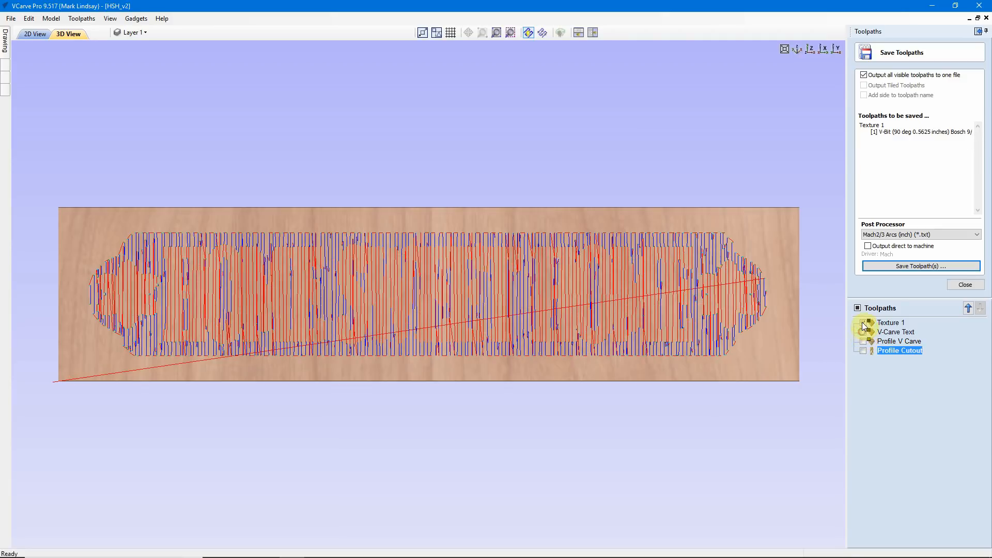
left_click(863, 322)
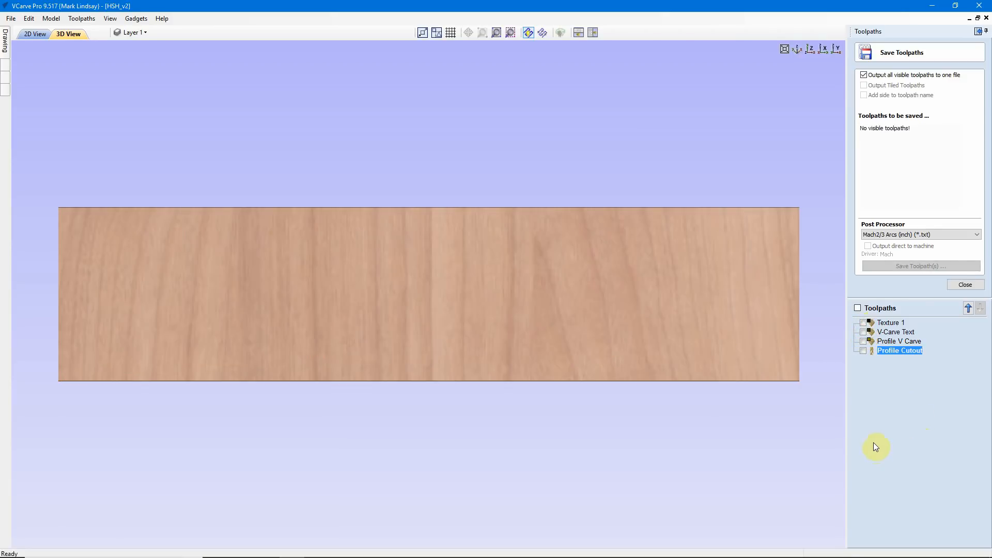
left_click(863, 350)
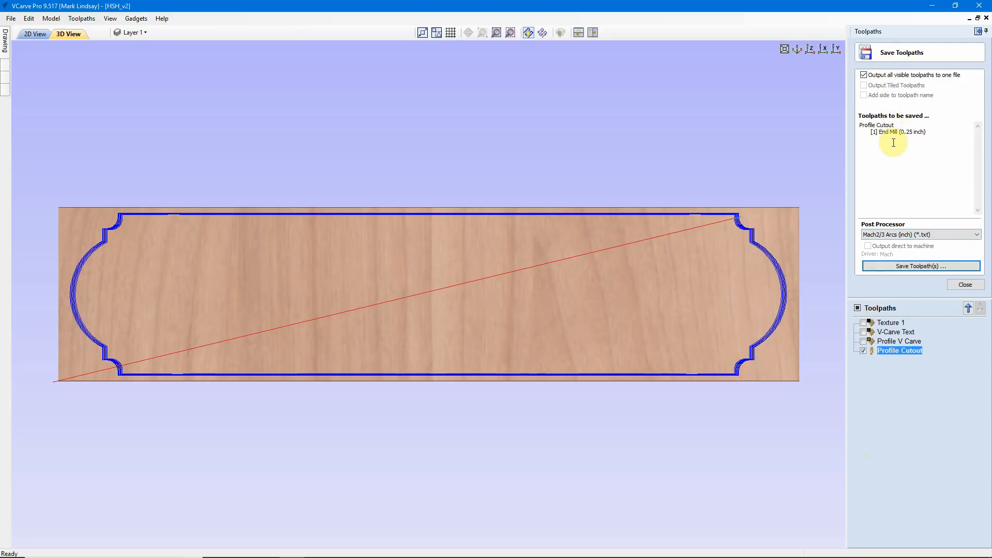
Step: Save the Profile Cutout toolpath as "25 inch end mill Profile Cutout.txt", hide its lines, and finish saving toolpaths
left_click(909, 266)
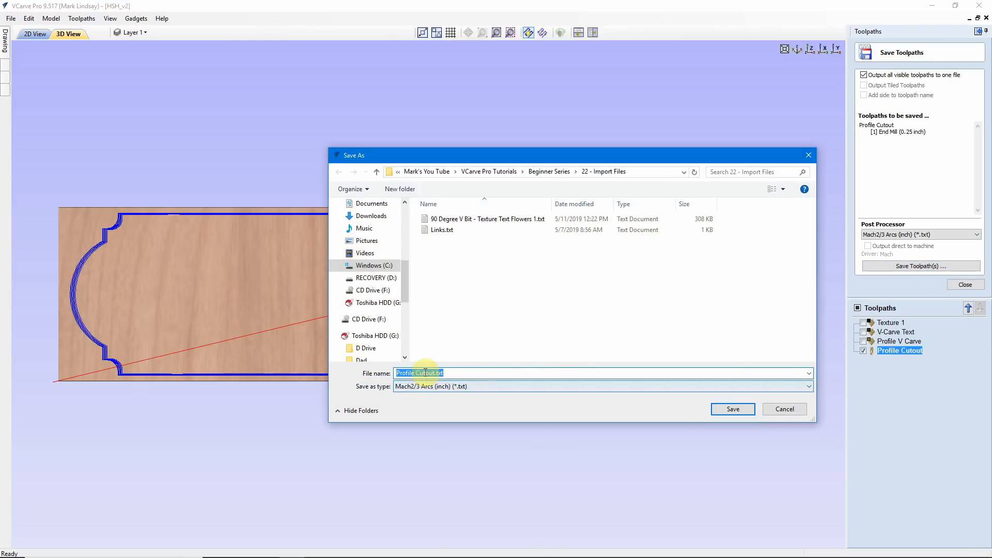
left_click(396, 373)
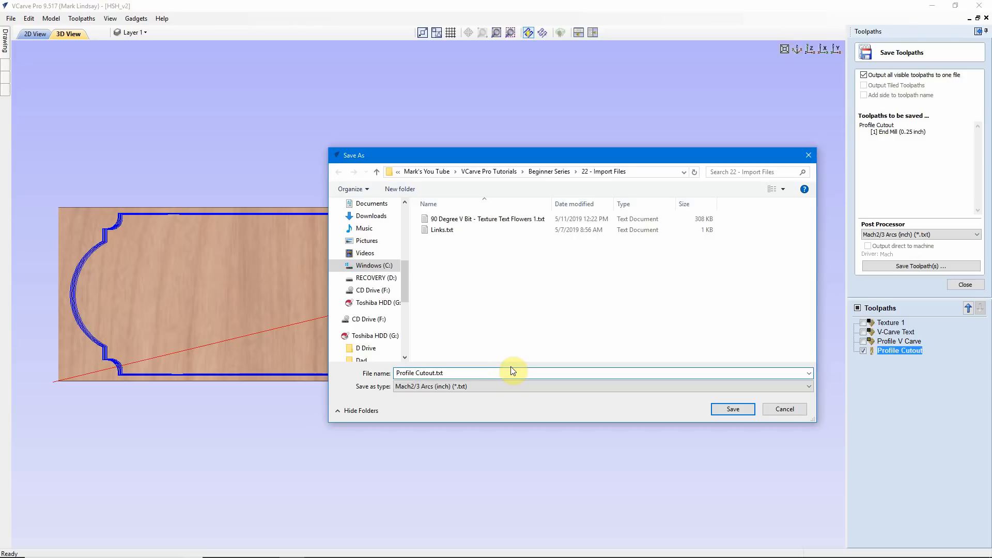
type("25 inch end mill")
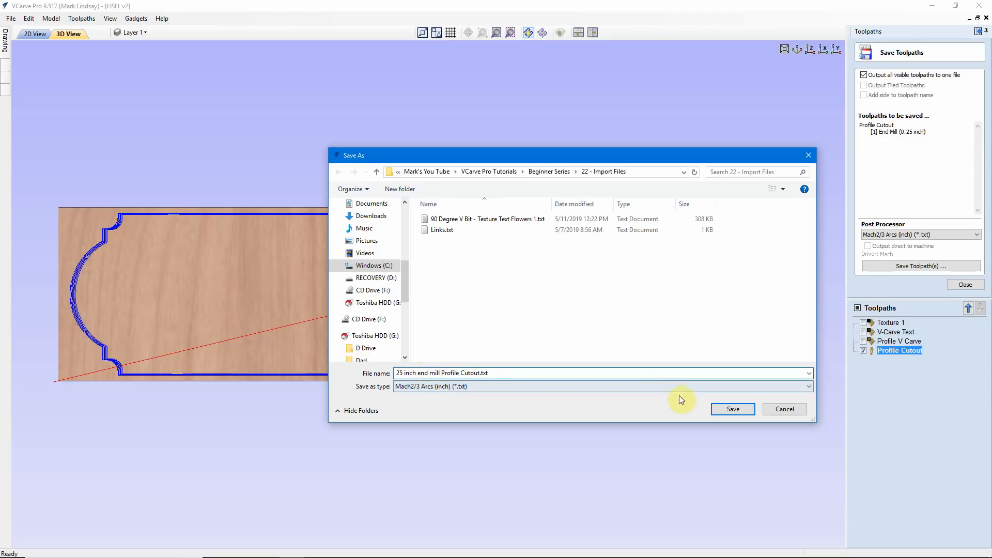
left_click(739, 409)
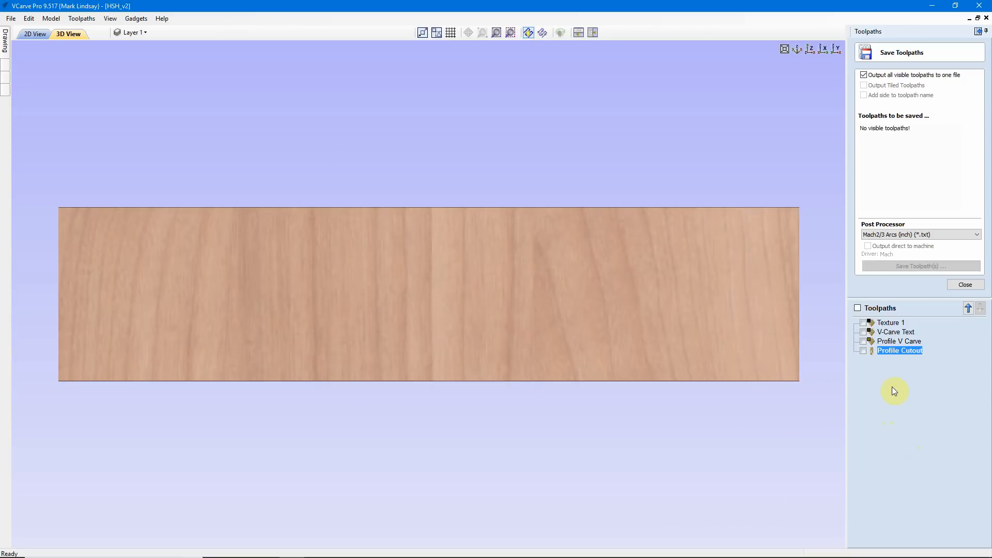
left_click(964, 285)
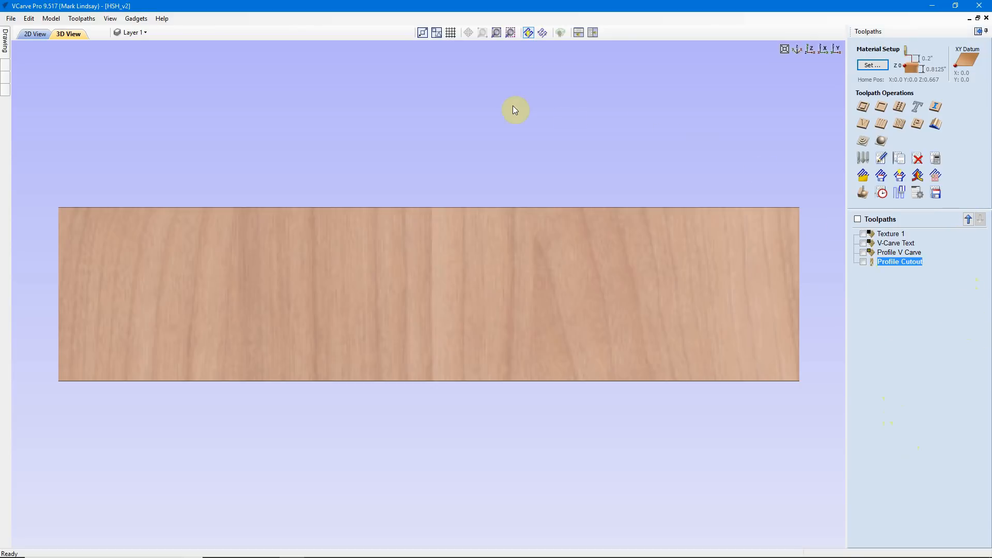